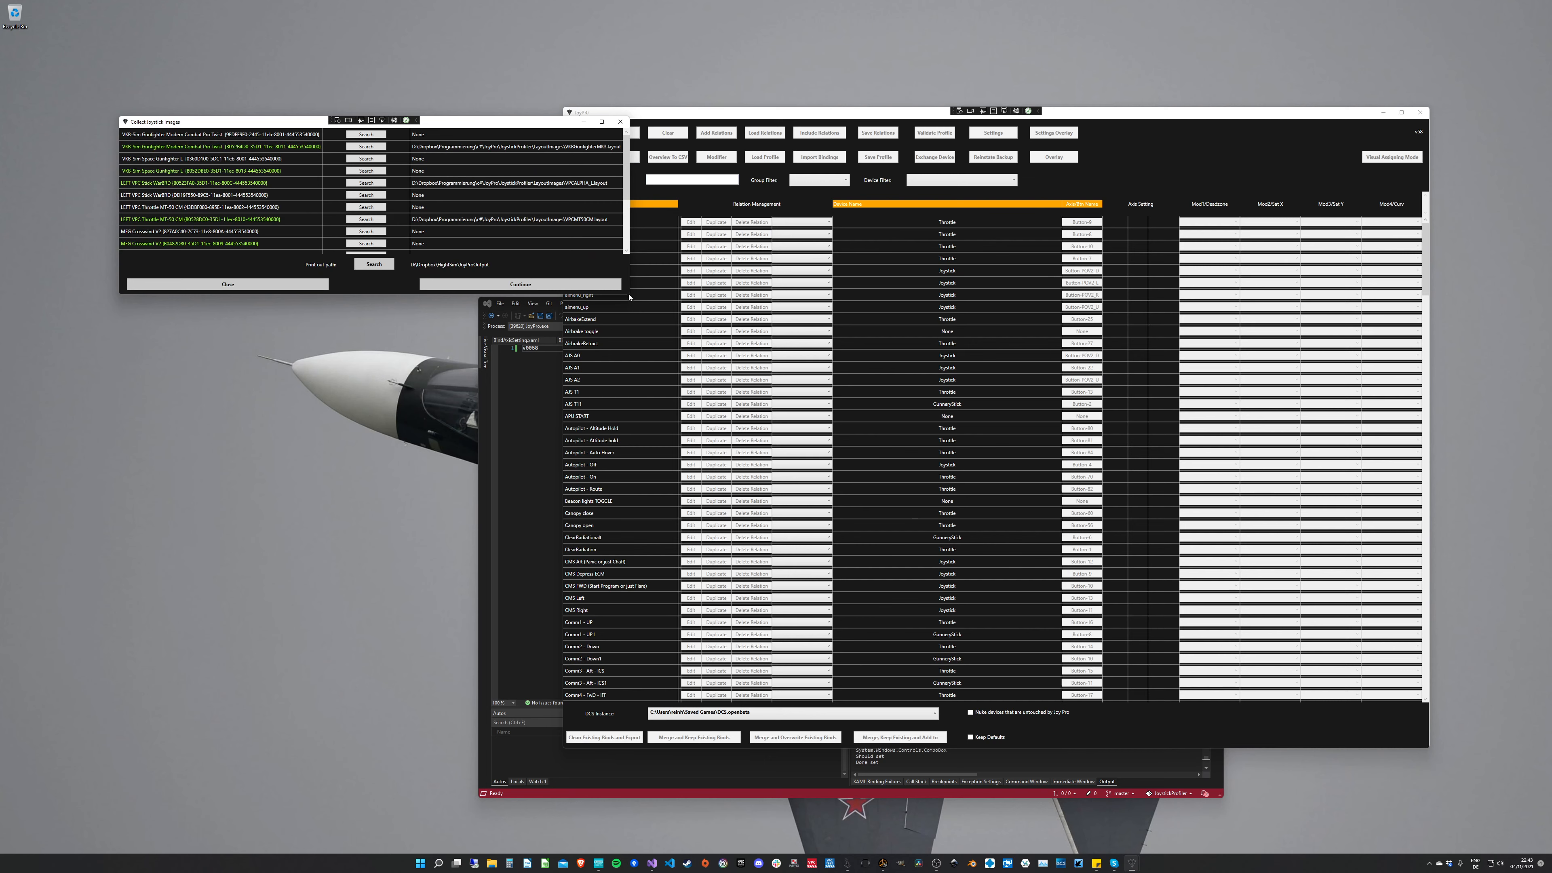
Step: Enlarge the joystick image collection dialog, review the image assigned to each device, and close it
drag(629, 297, 646, 429)
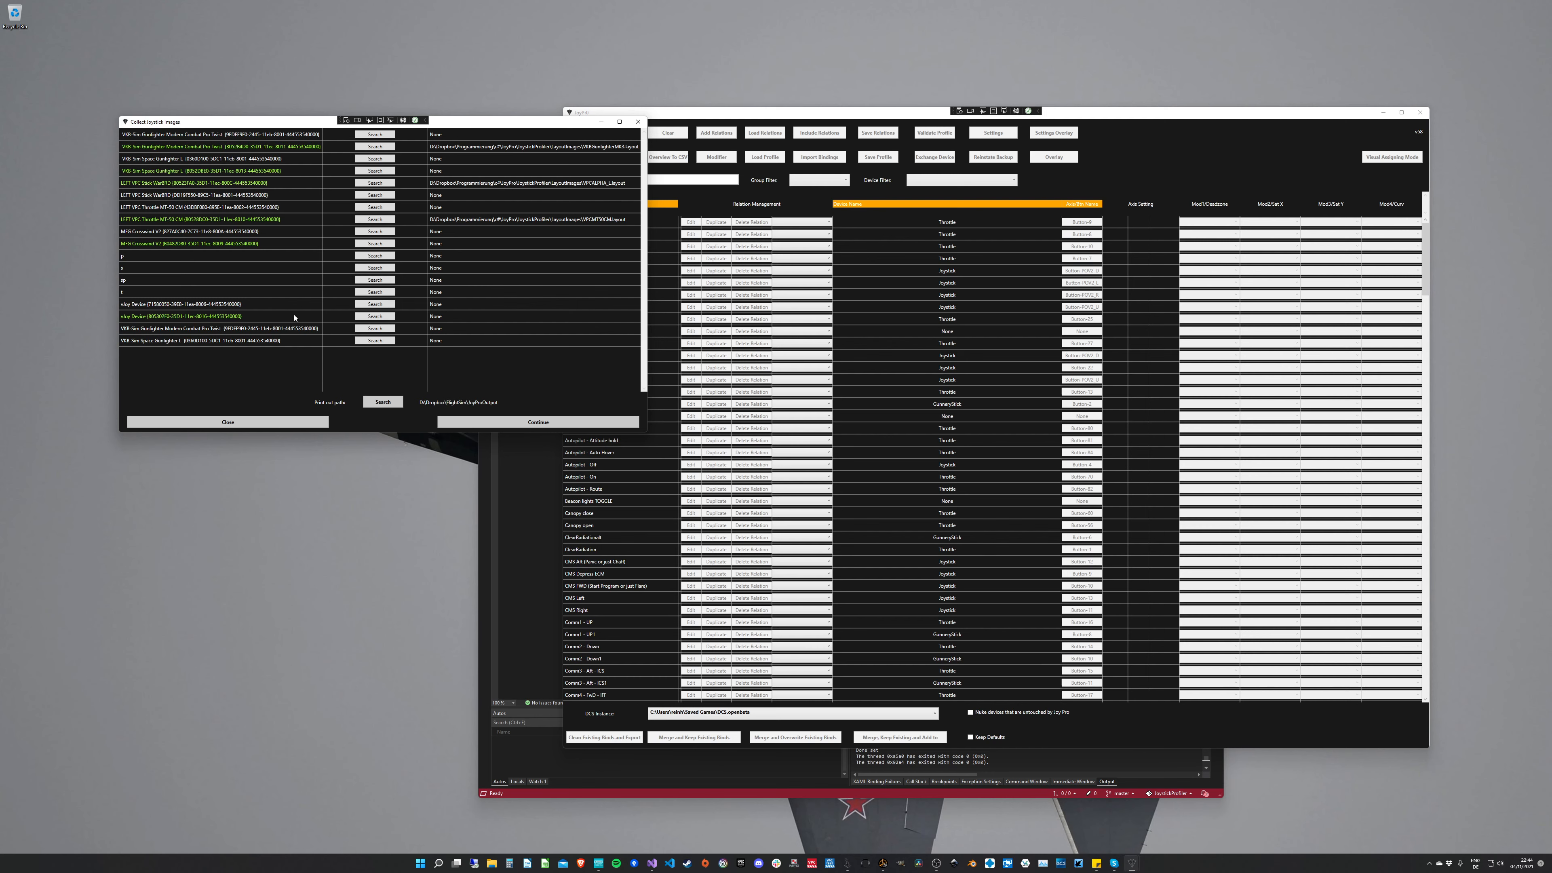
click(307, 420)
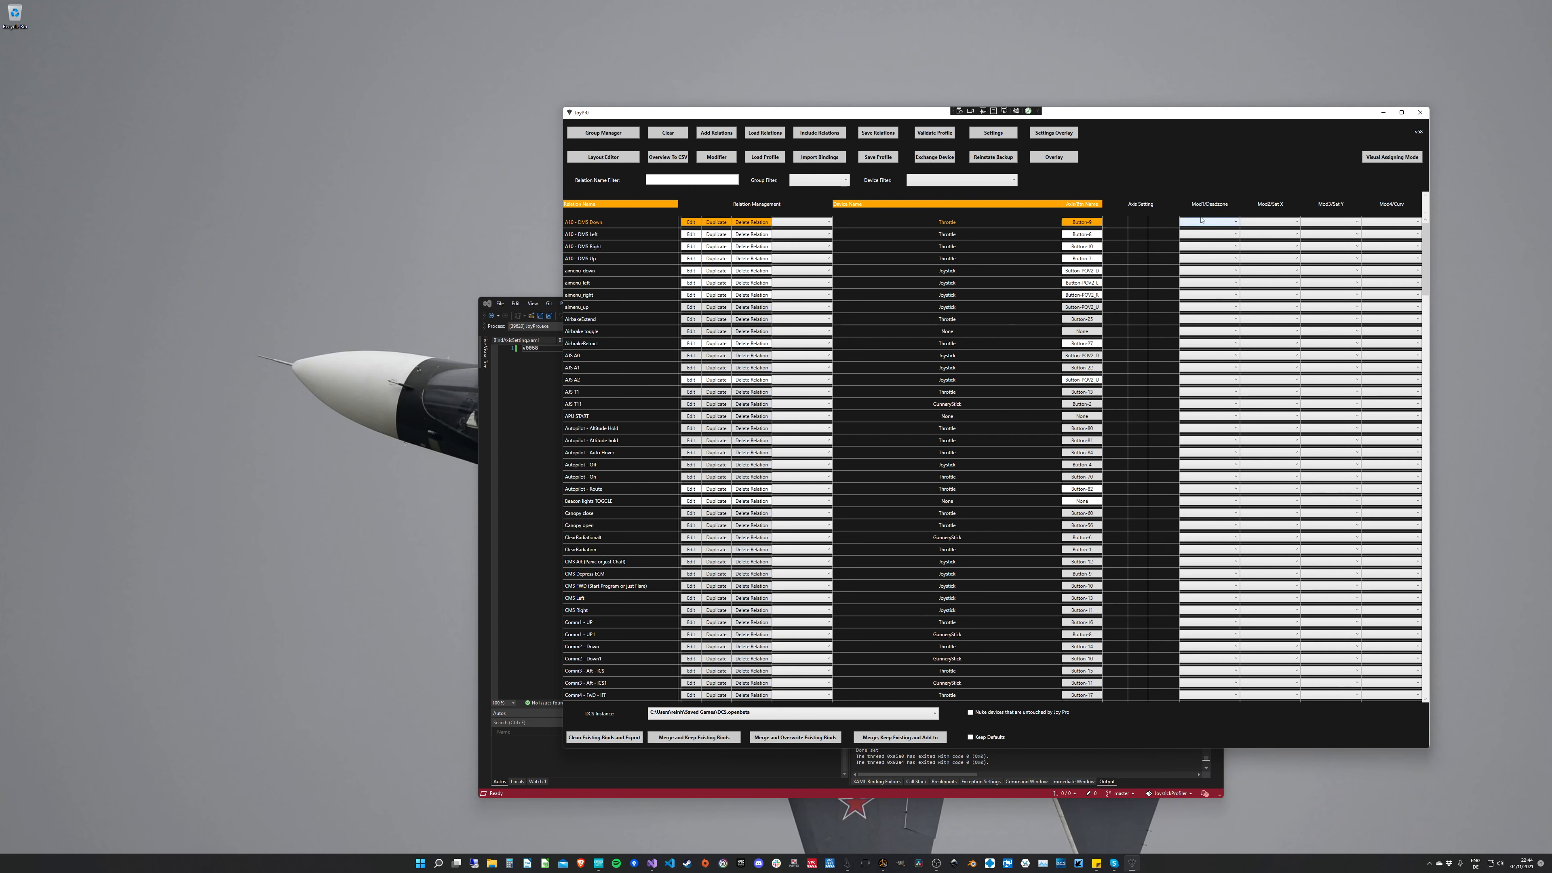
Step: Switch the relations view to Visual Assigning Mode and enlarge the stick layout dialog to show every device
drag(1190, 120, 1010, 150)
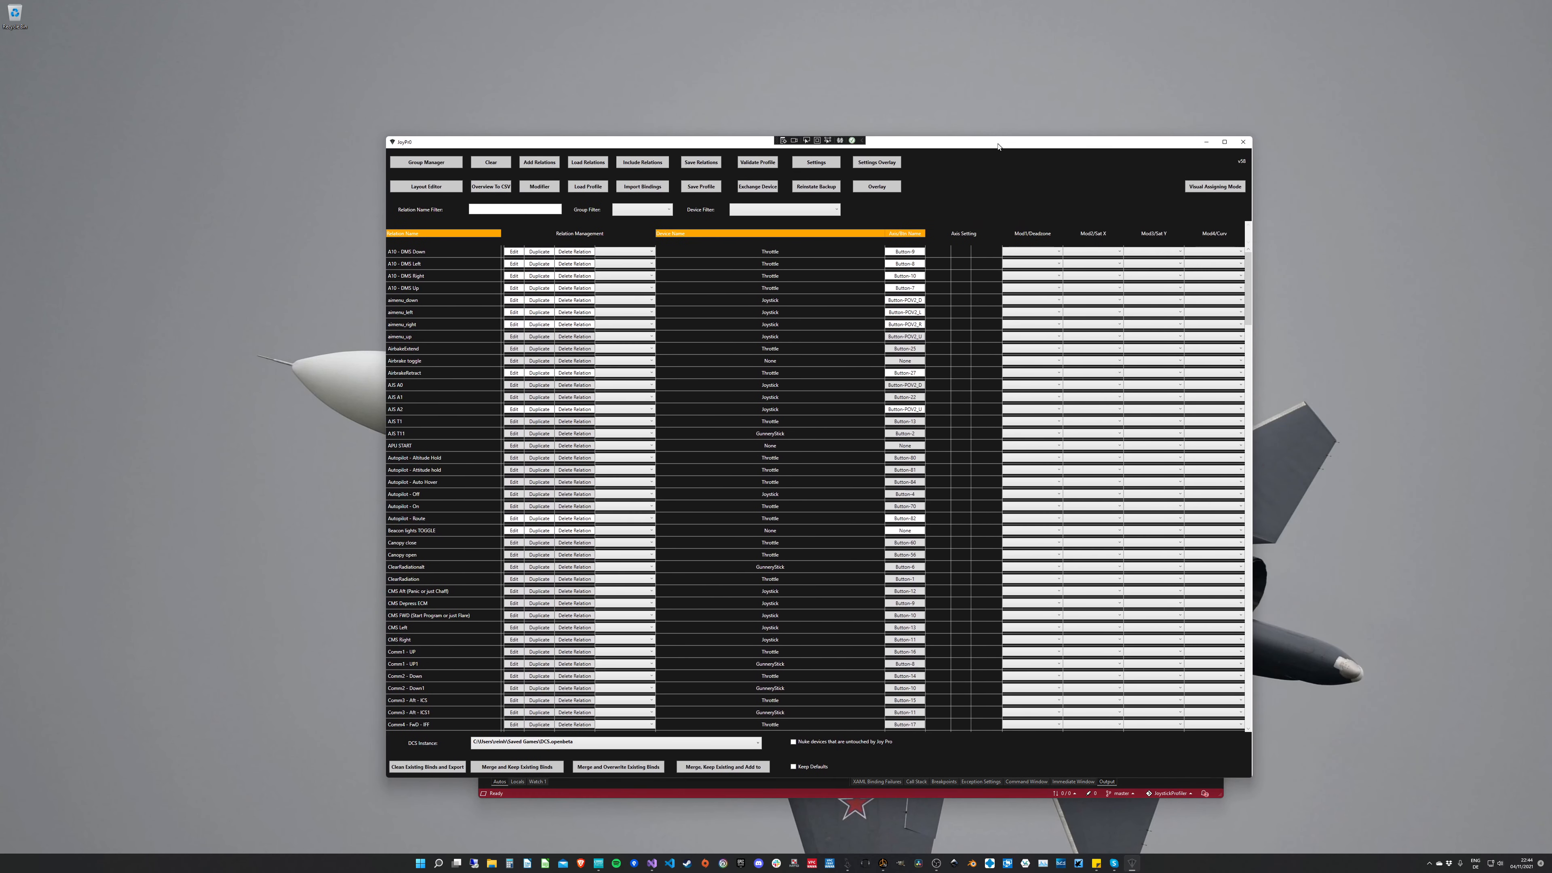
click(1209, 187)
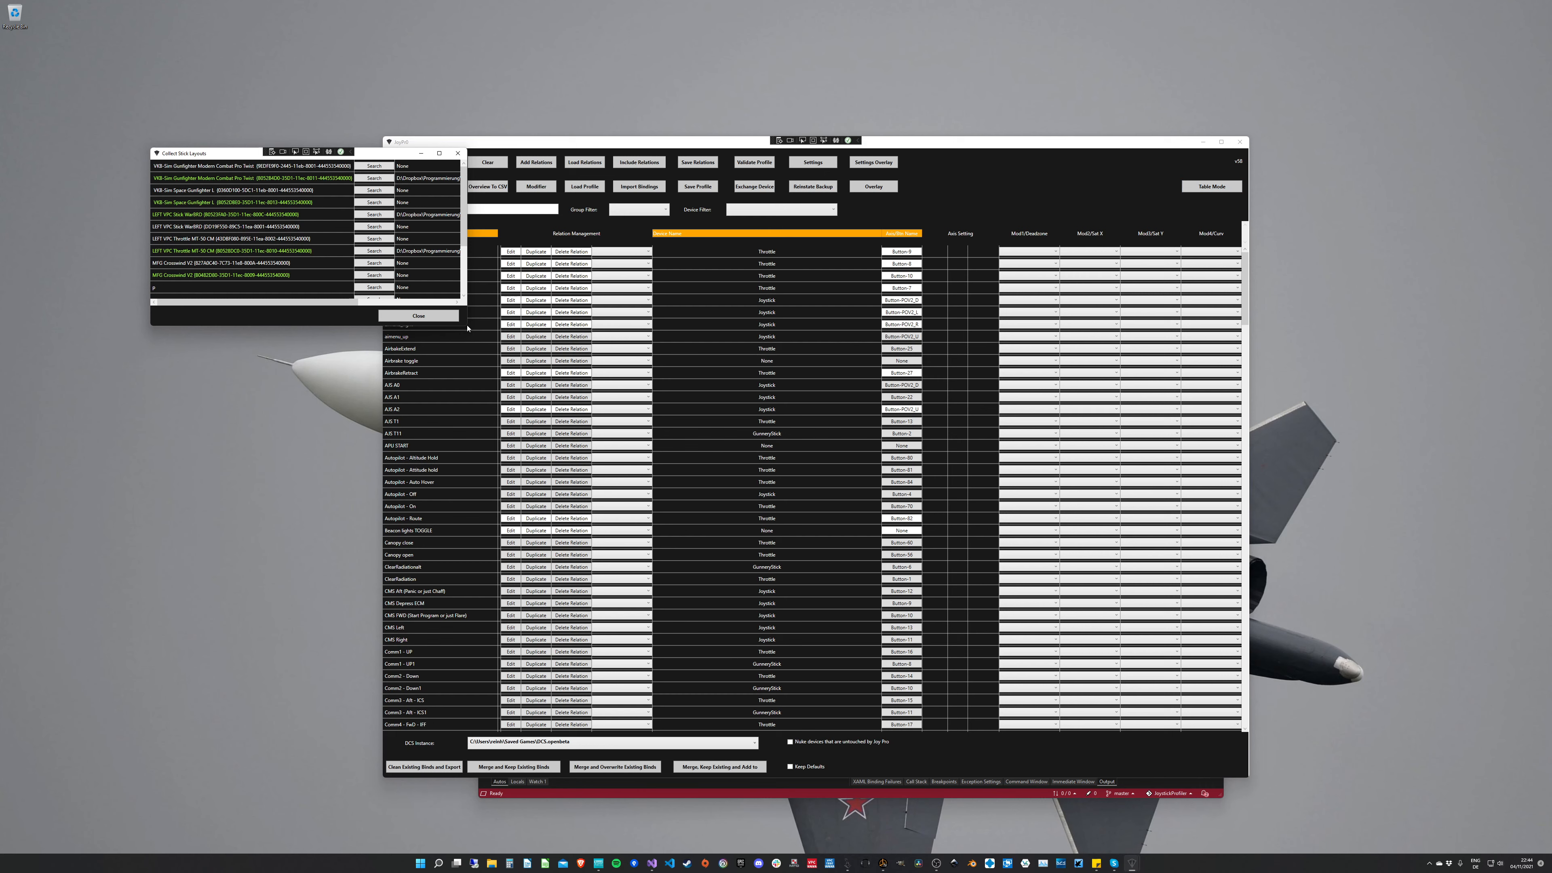
drag(465, 327, 623, 434)
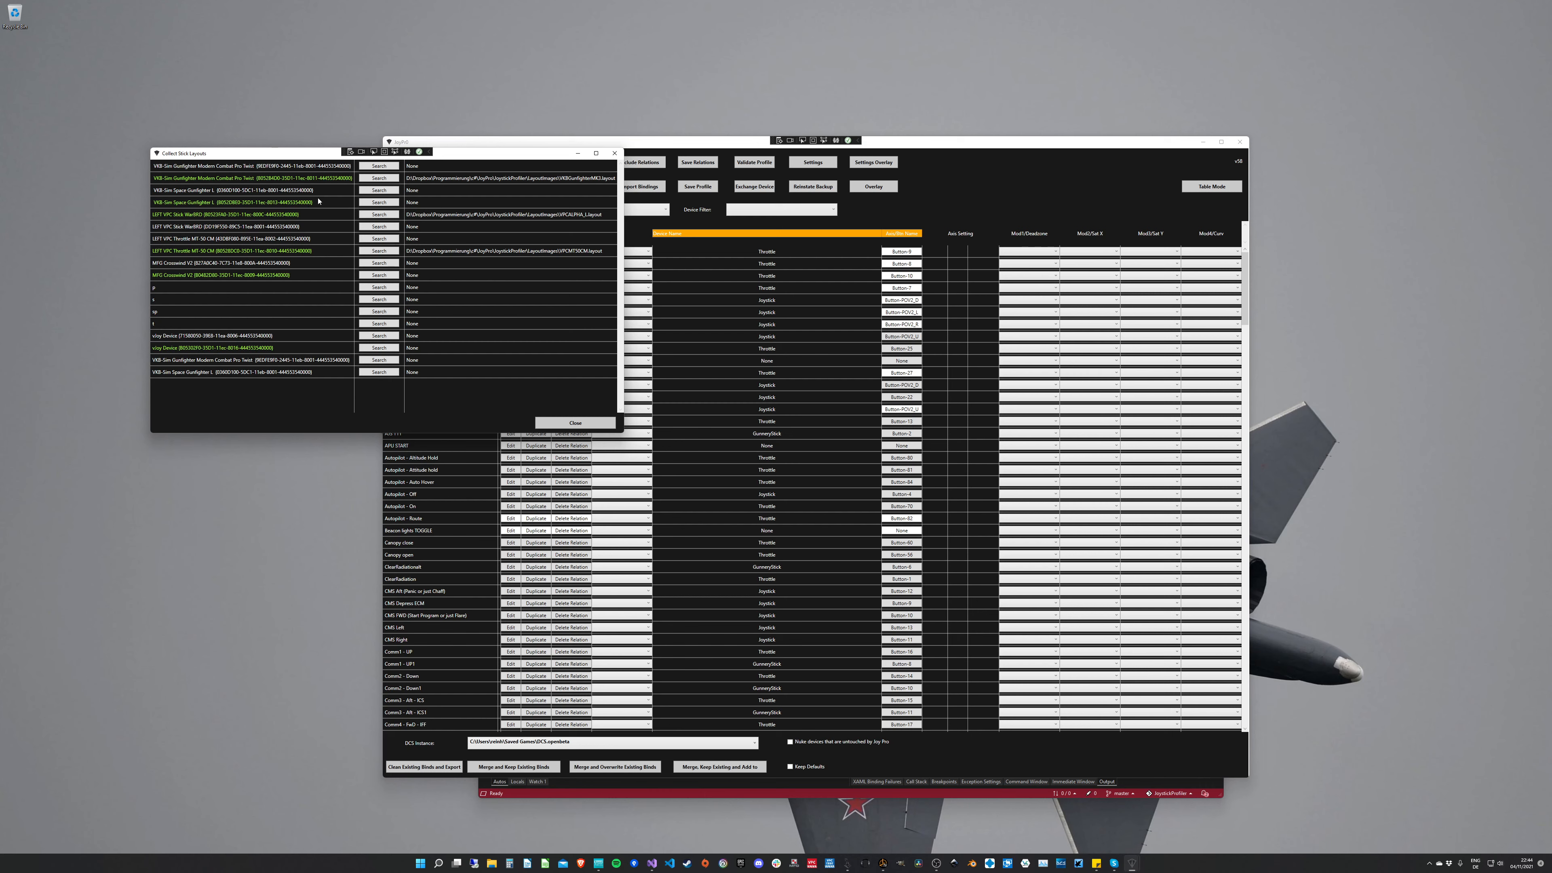
Step: Assign the VPC MT50CM layout file to the green-listed LEFT VPC Throttle MT-50 CM and finish collecting stick layouts
click(430, 253)
click(379, 251)
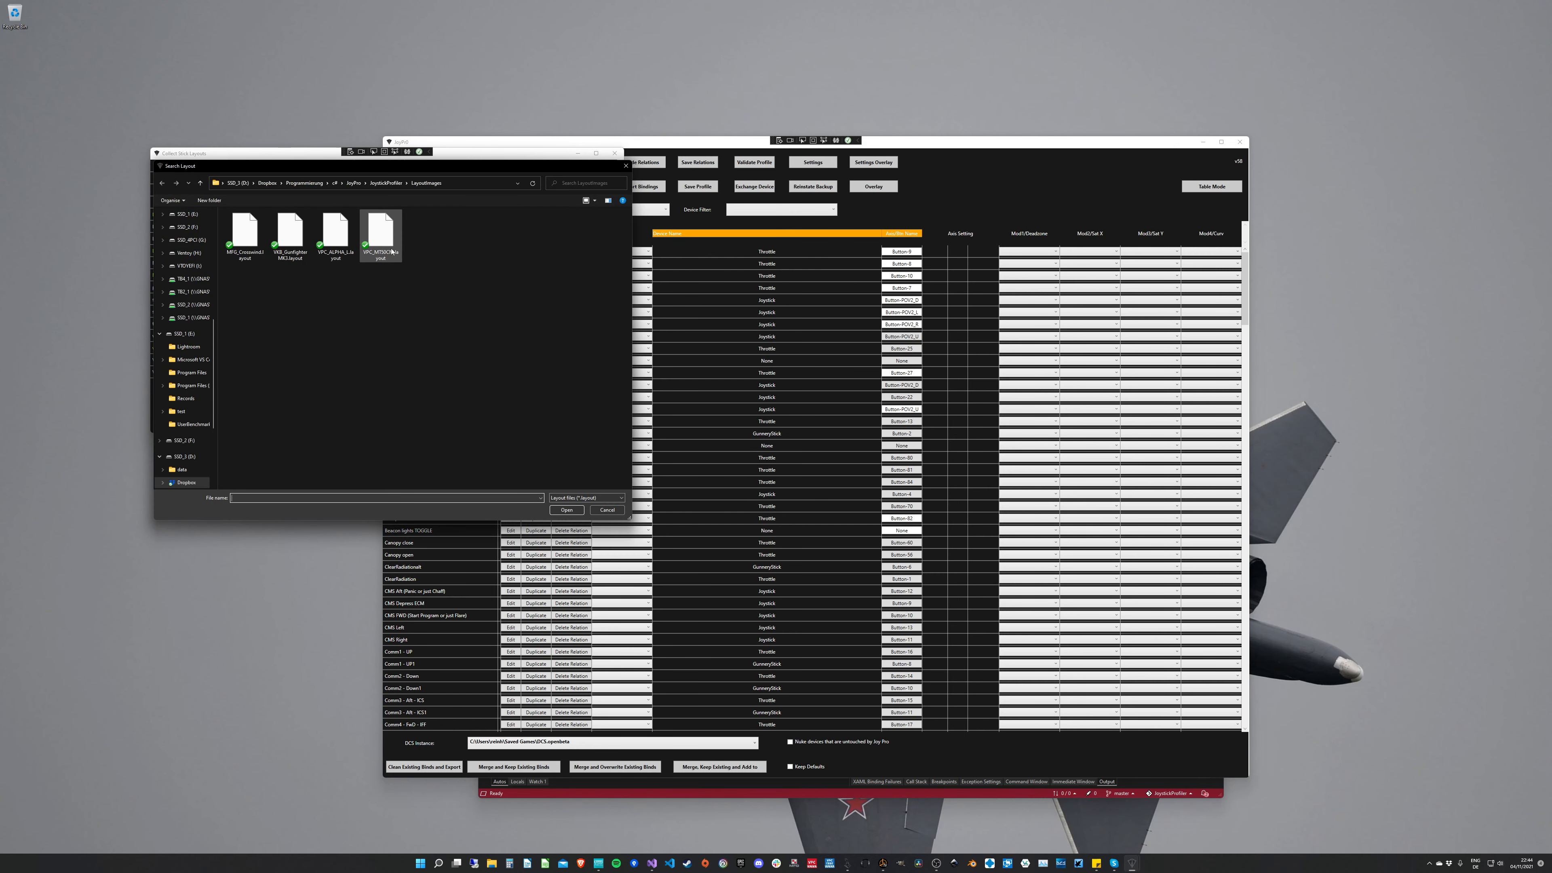
click(391, 252)
key(Return)
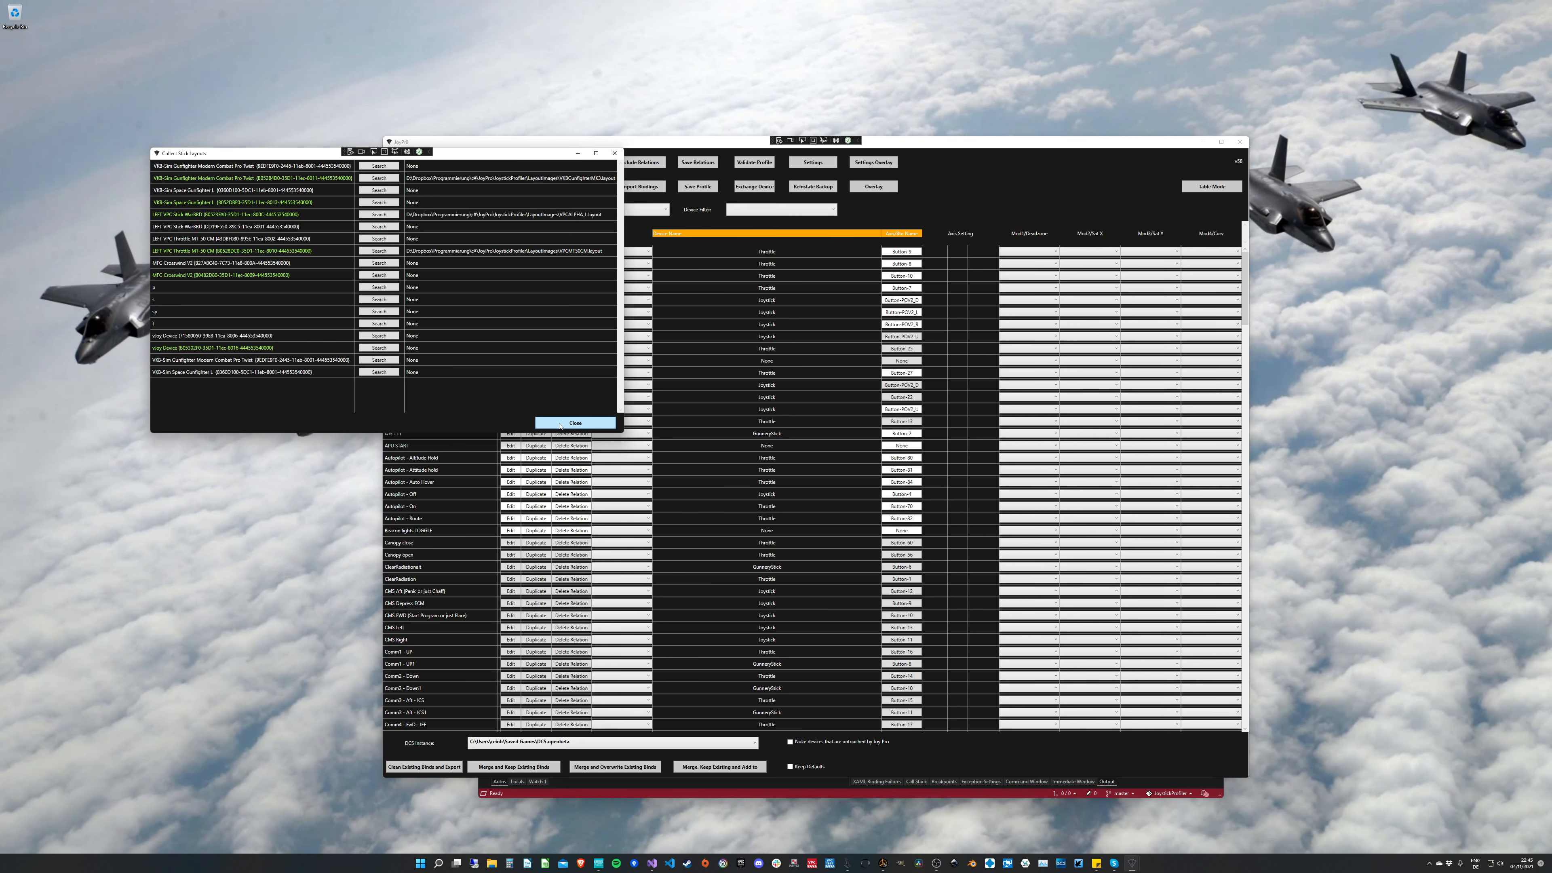
click(560, 424)
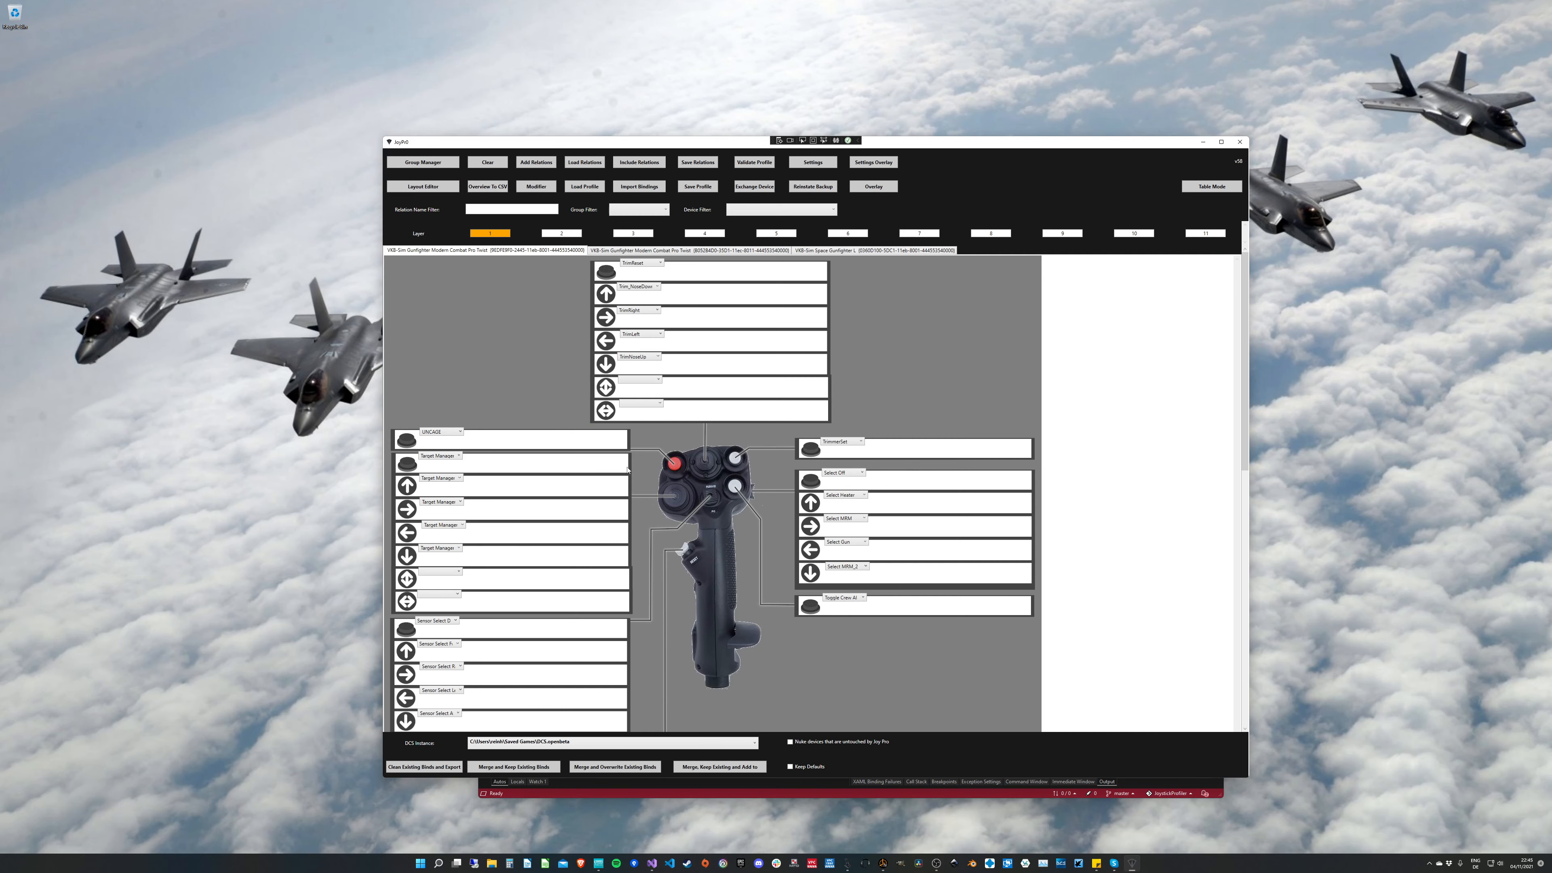
Step: Compare the bindings on layers 1 and 2 of the VKB Gunfighter stick layout, returning to layer 1
mouse_move(1243, 401)
mouse_down()
mouse_move(1241, 480)
mouse_move(1225, 398)
mouse_up()
scroll(623, 488, down, 1)
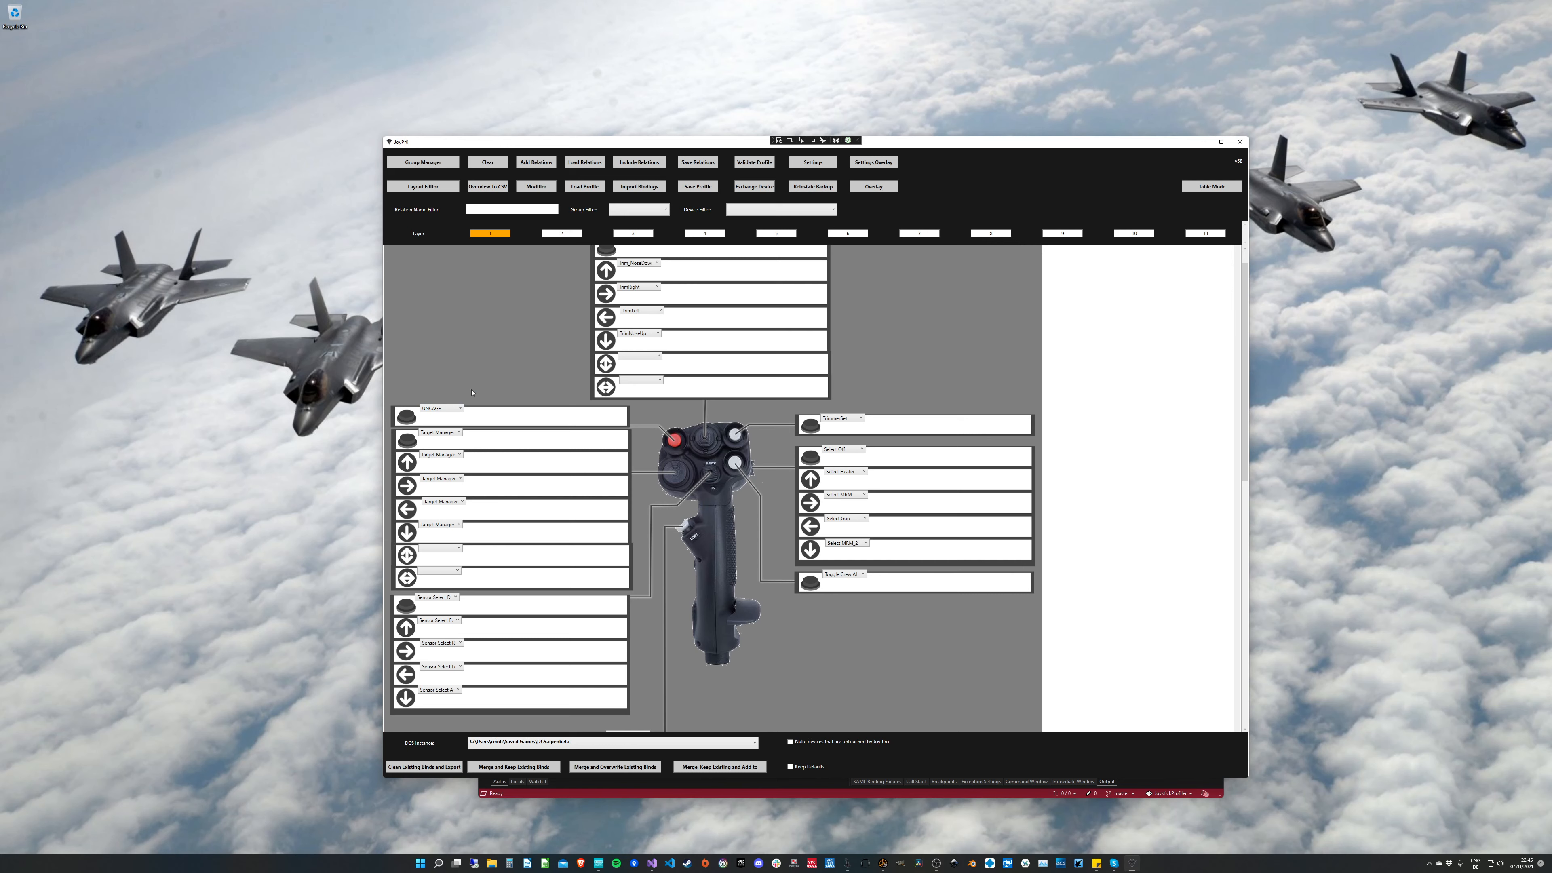
click(562, 234)
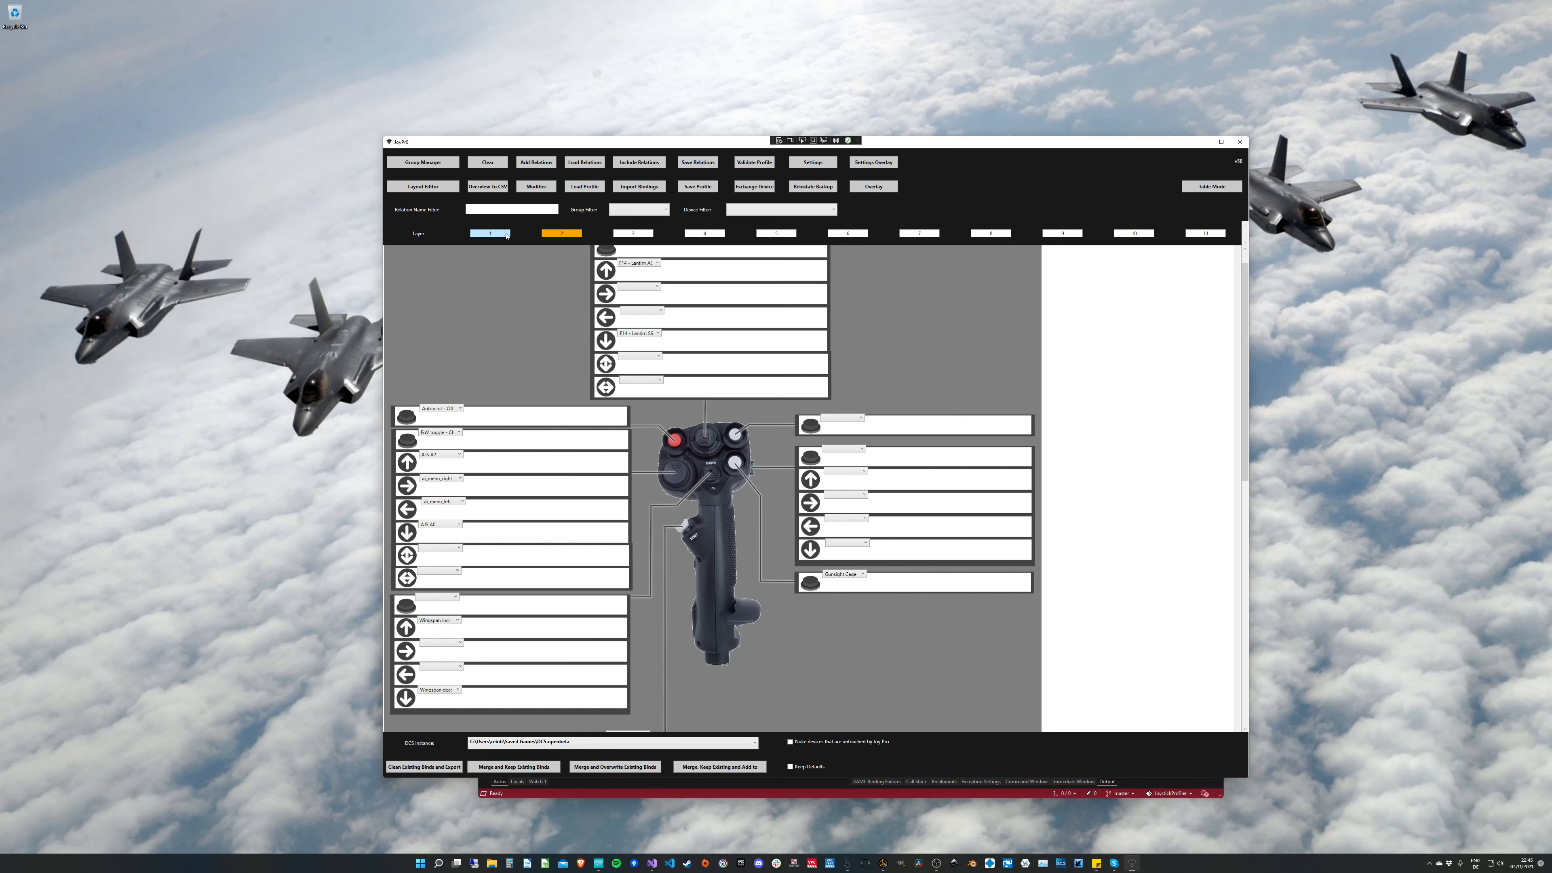
click(490, 234)
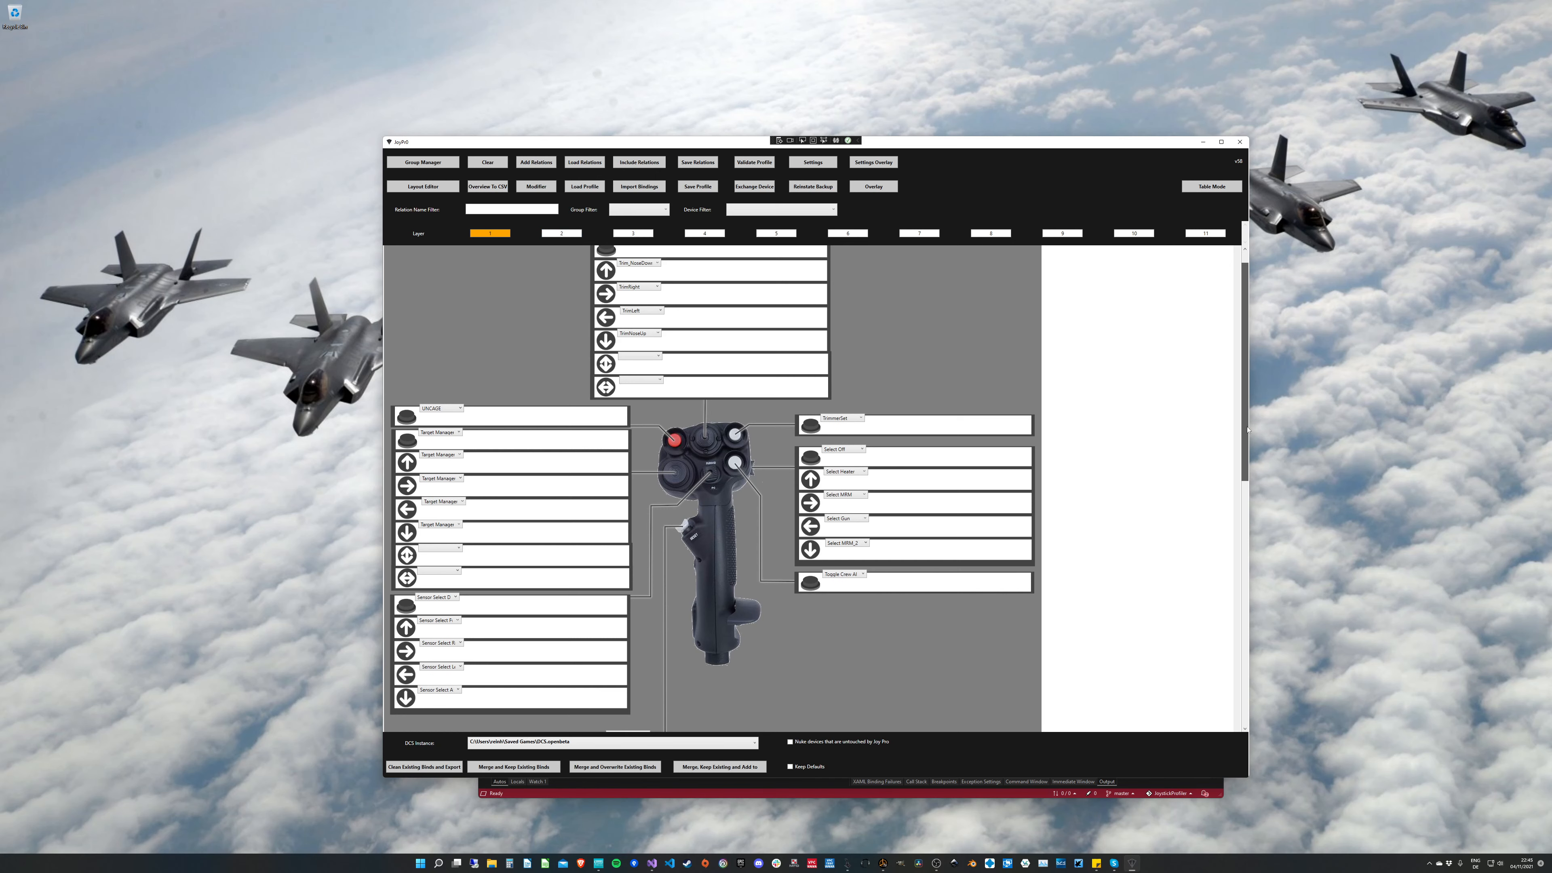
drag(1246, 428, 1244, 400)
Step: Show the throttle layout and view the relations available for the empty red button in the Canopy open block
click(771, 250)
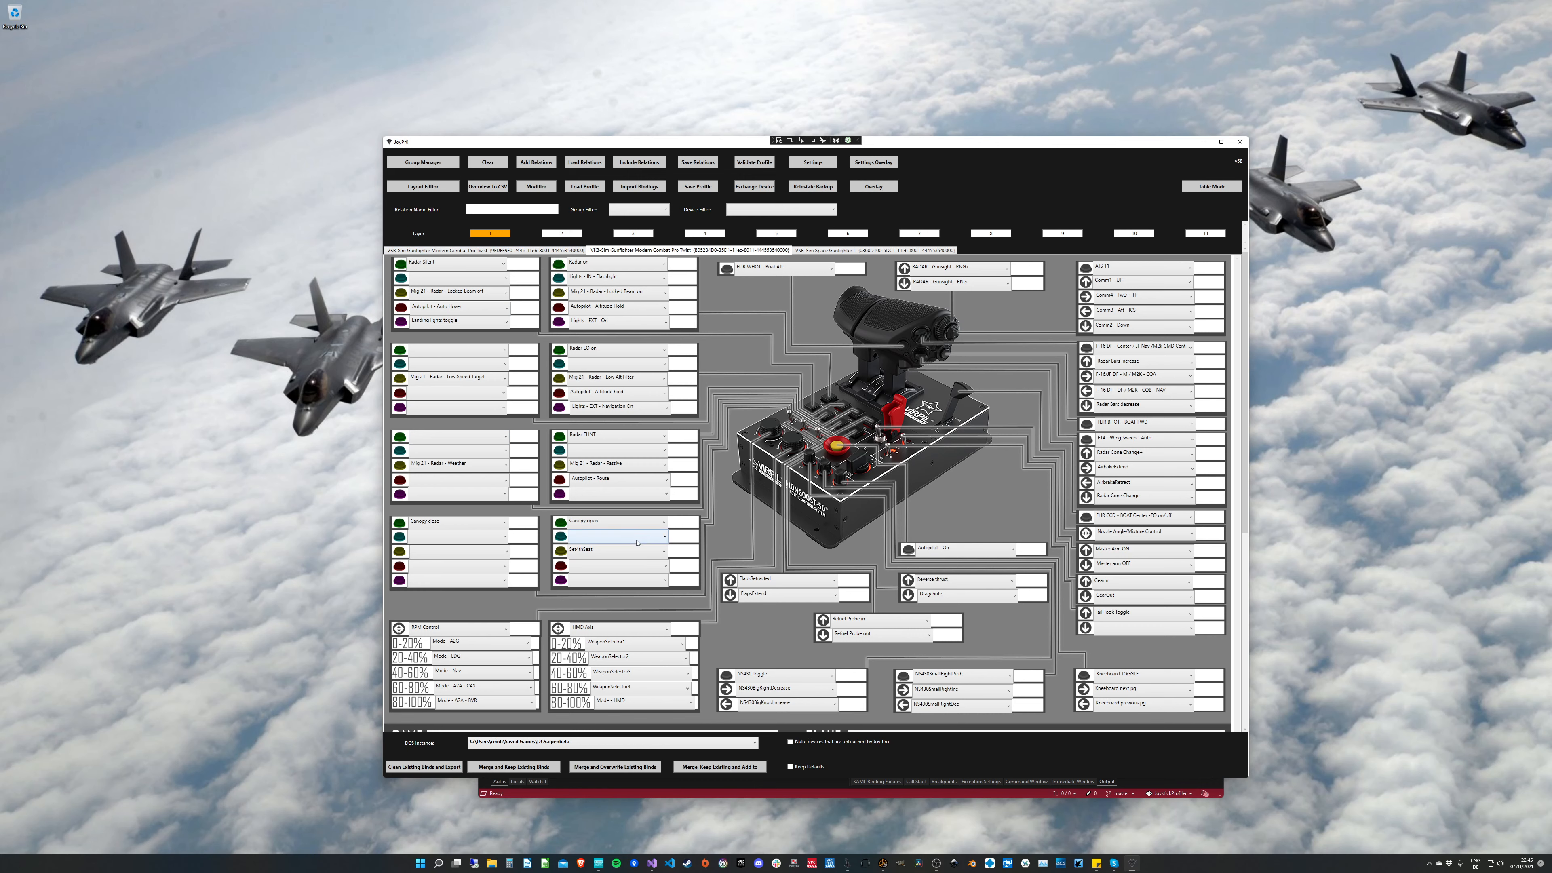
click(654, 570)
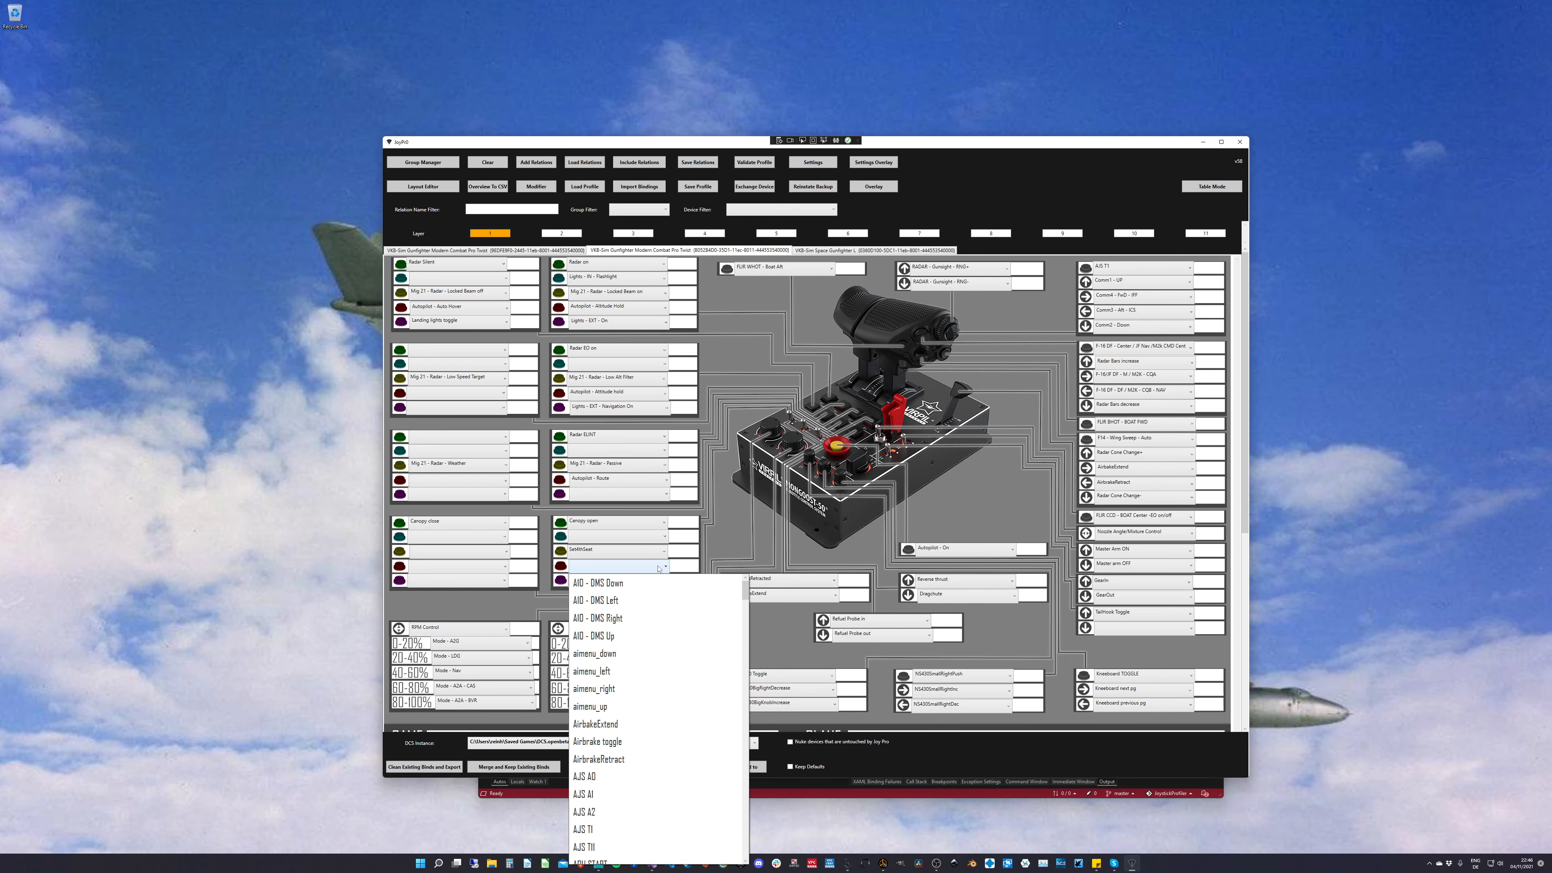
click(659, 568)
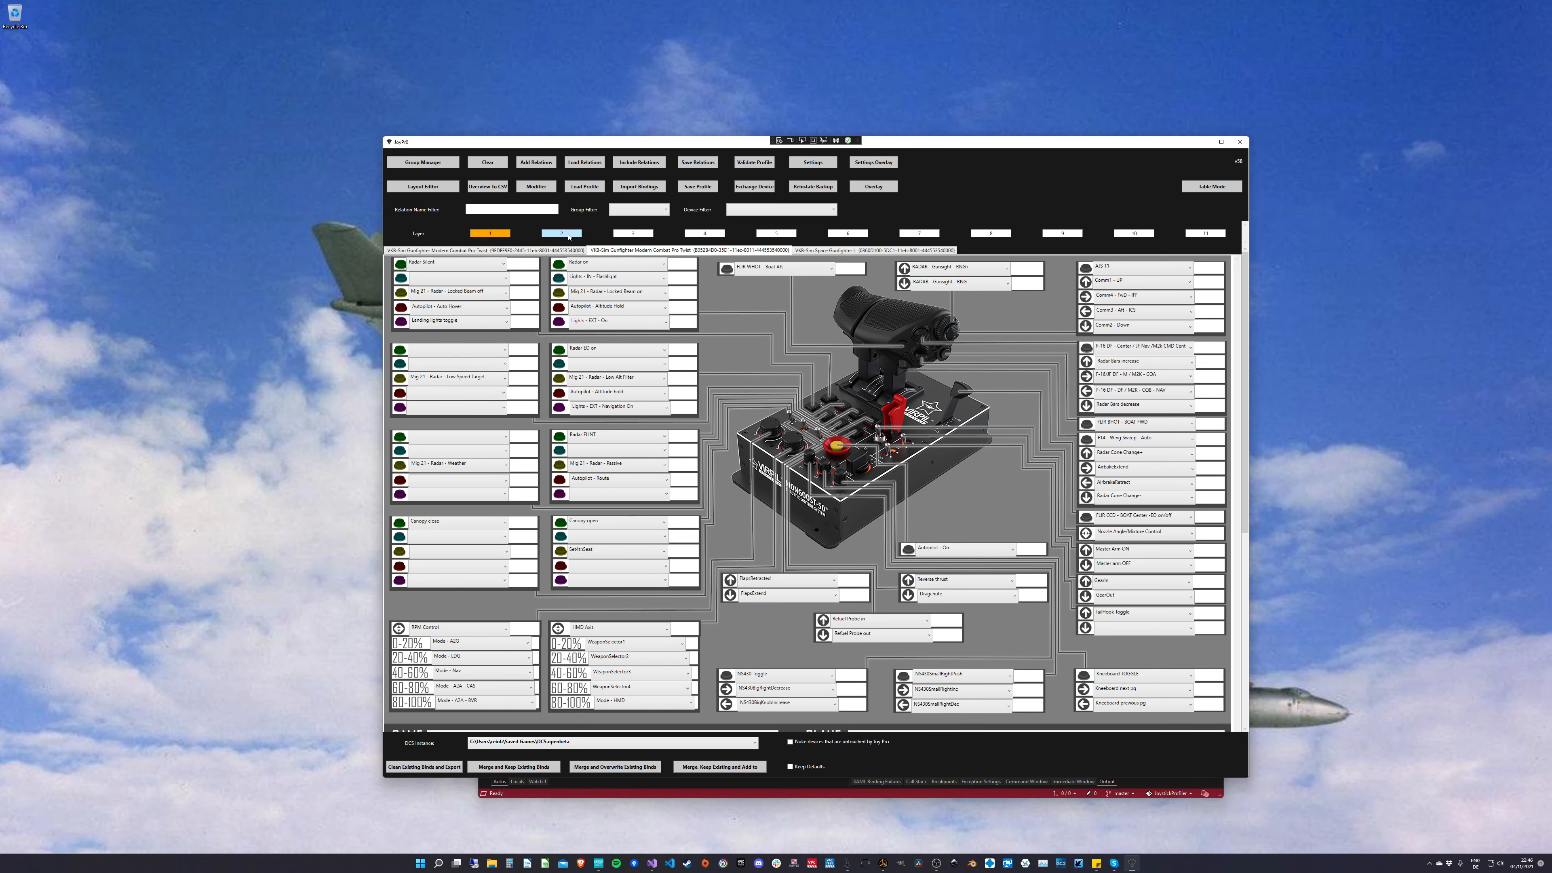
Step: Display layer 2 of the throttle layout and check the visual layer amount in the settings
click(567, 234)
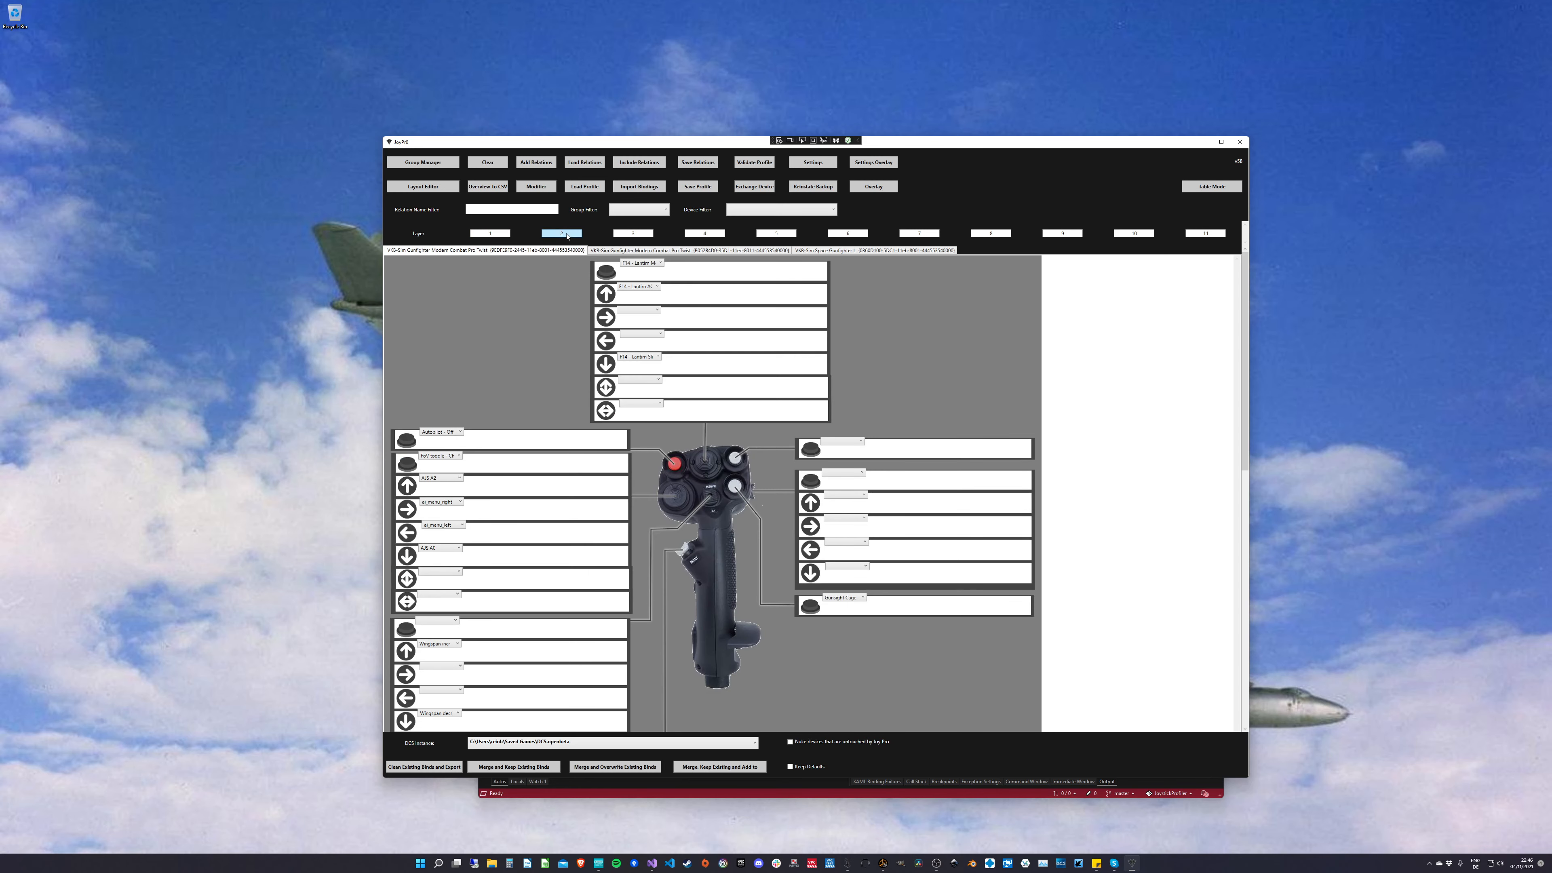
click(697, 252)
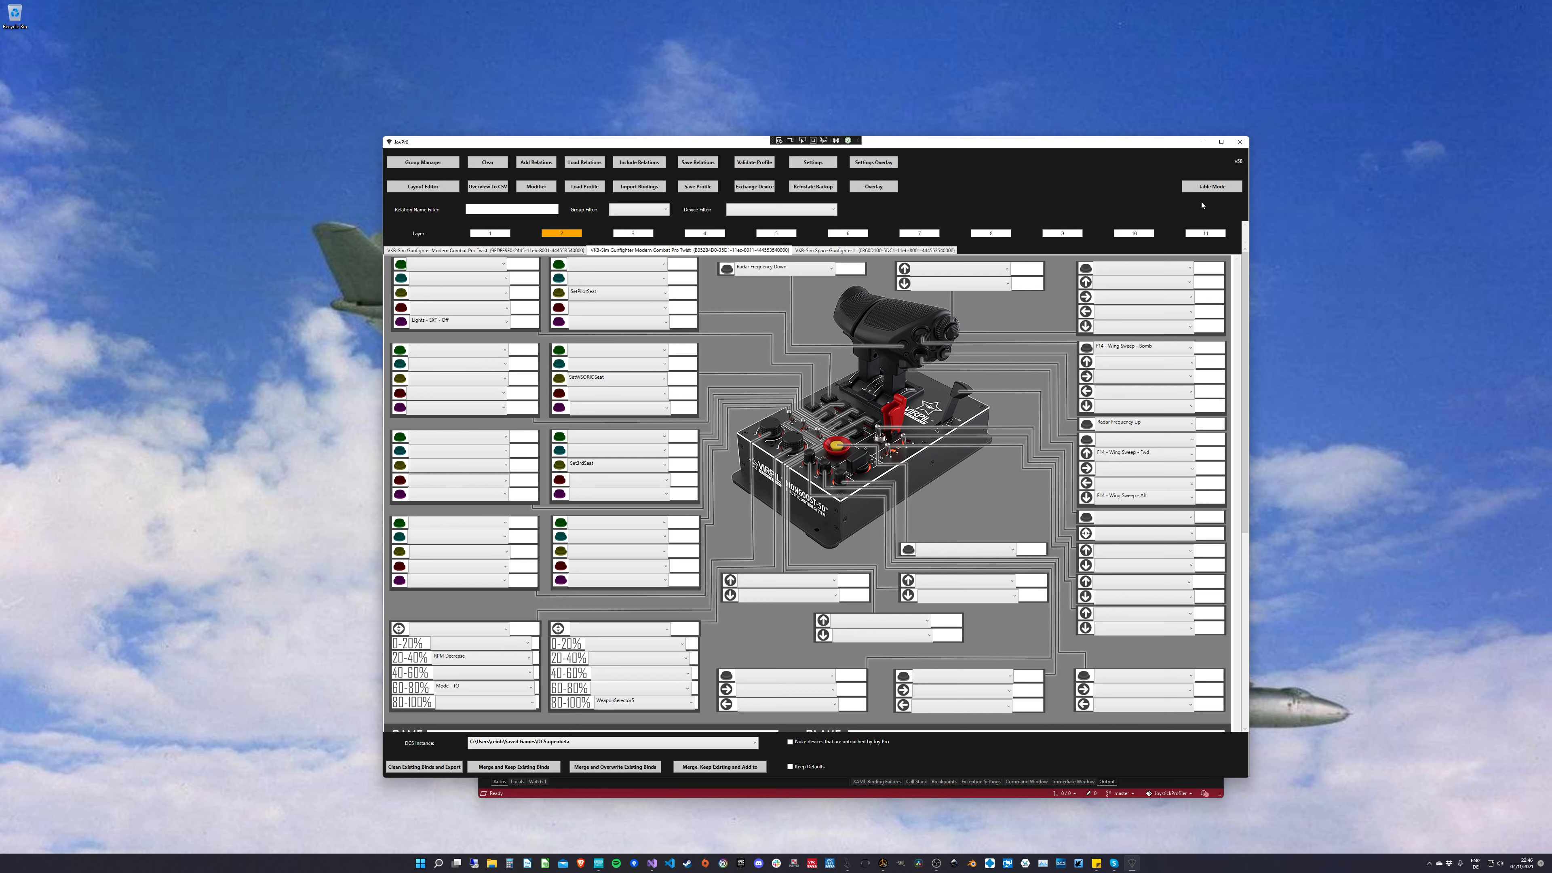
click(830, 167)
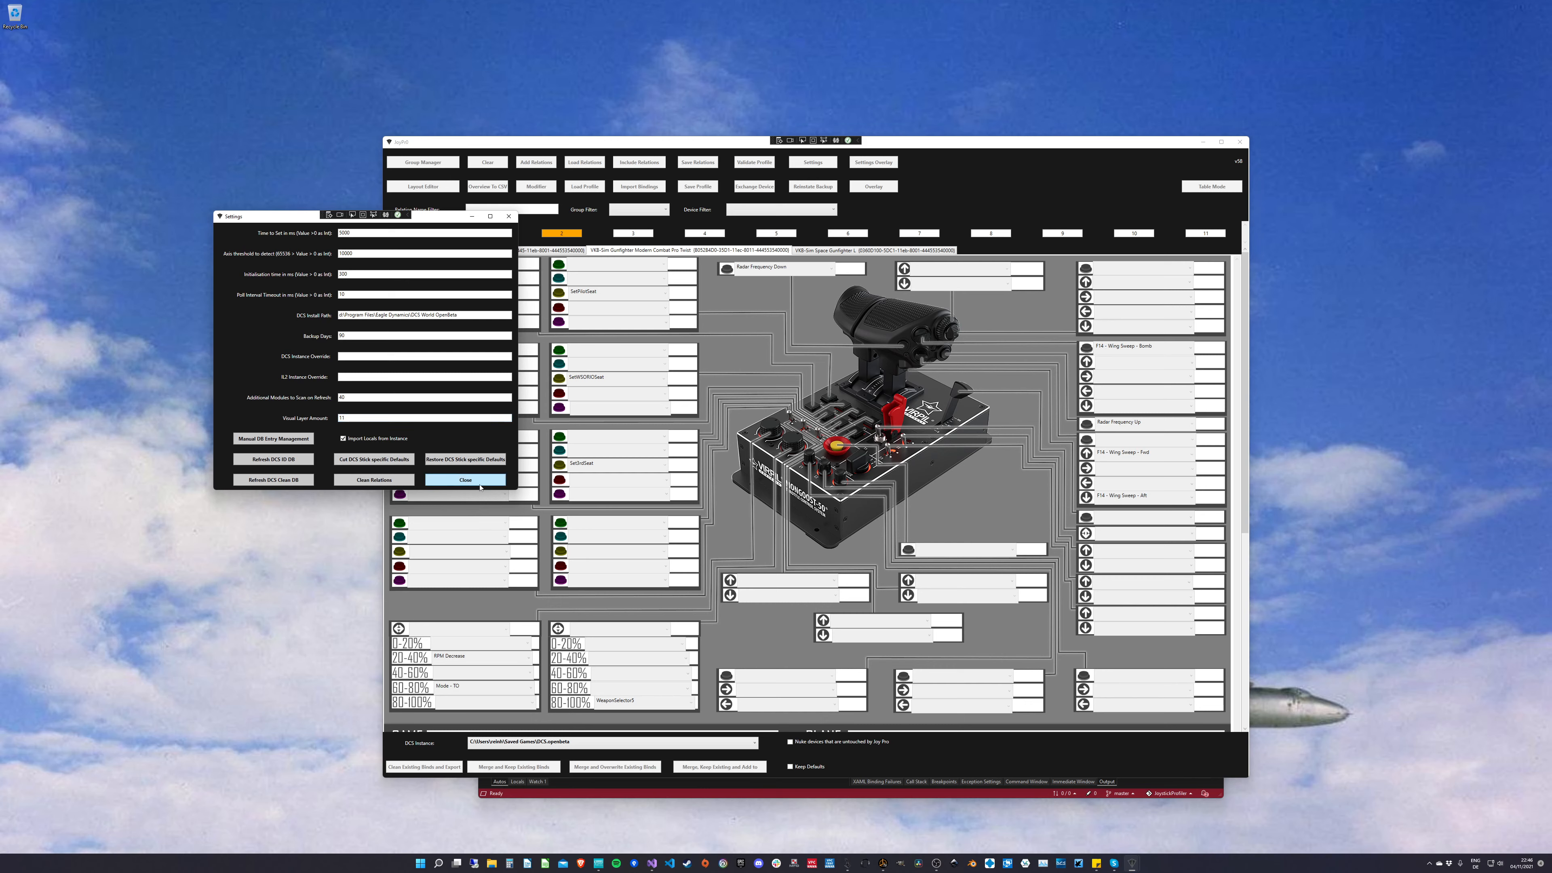
click(465, 479)
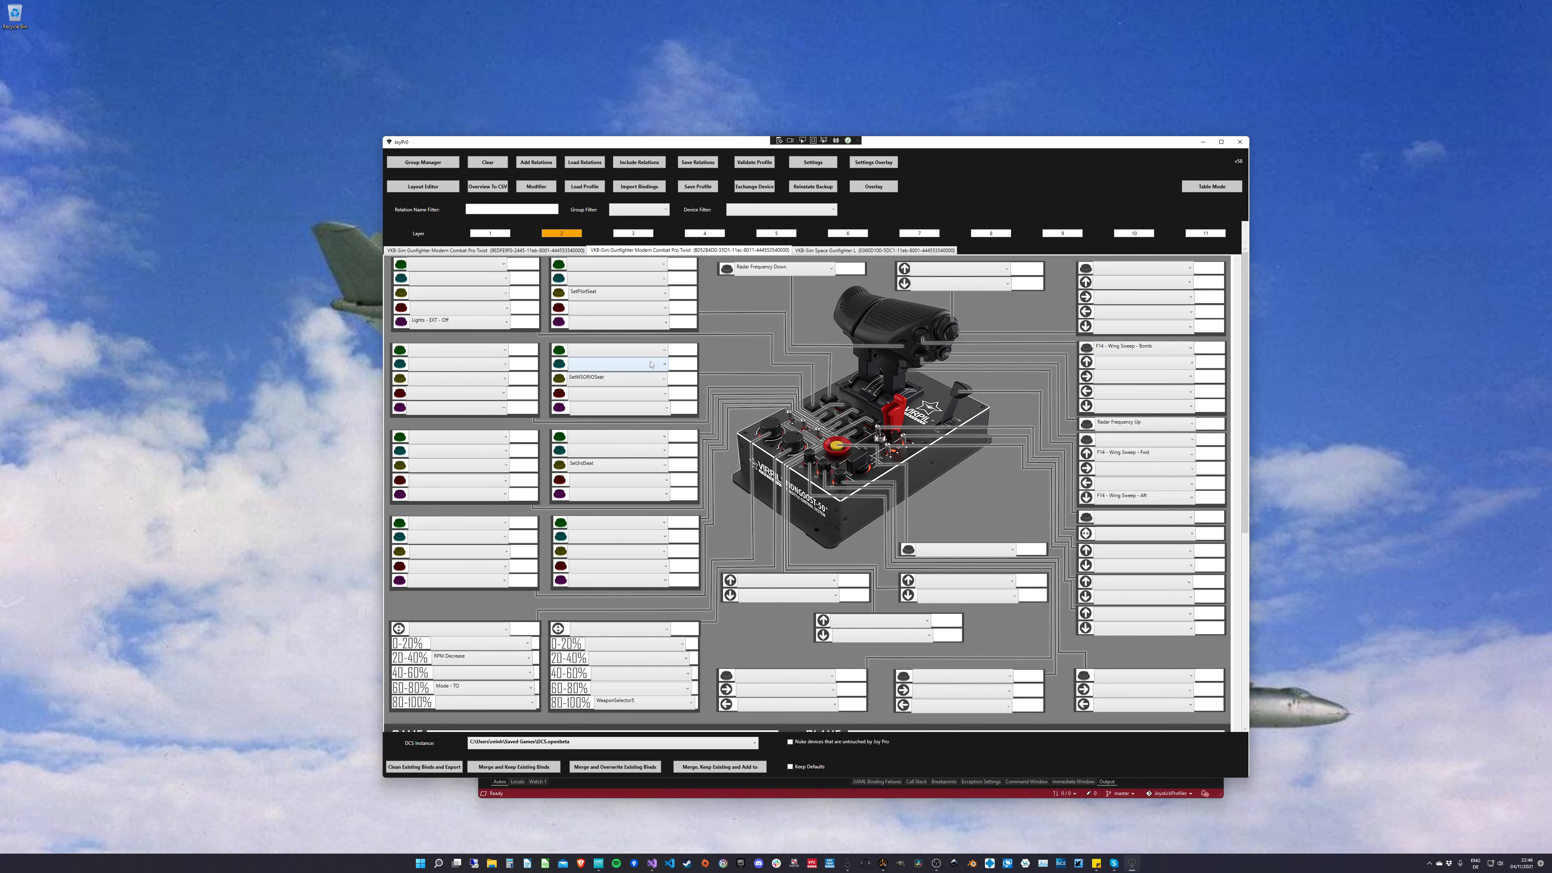
Step: View the relations available for the empty green button in the SetWSORIOSeat block on layer 2
click(628, 352)
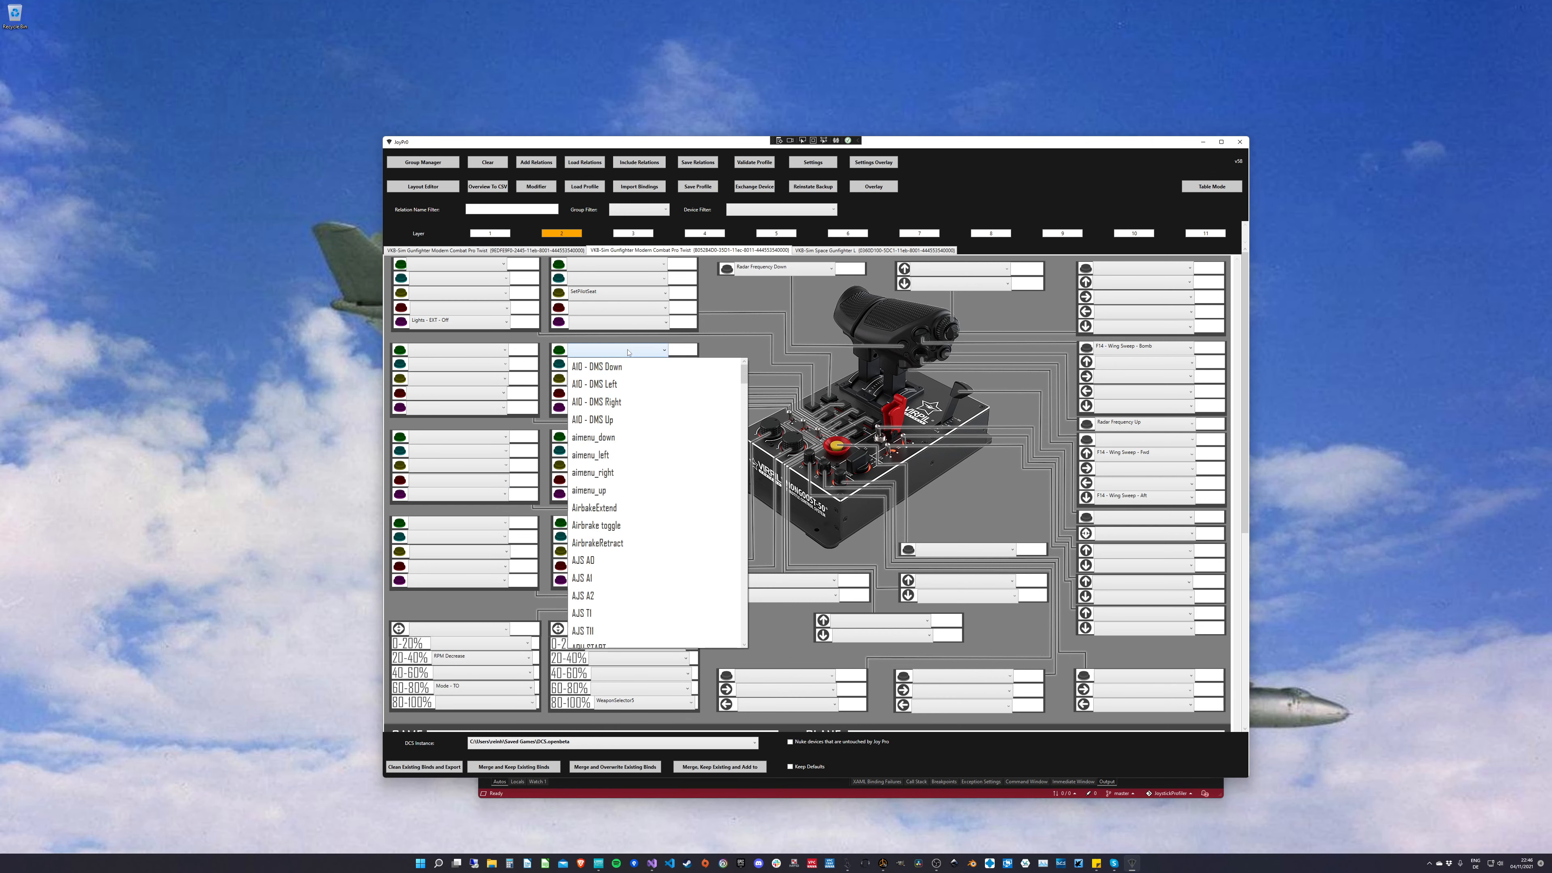
click(628, 352)
click(628, 352)
click(623, 350)
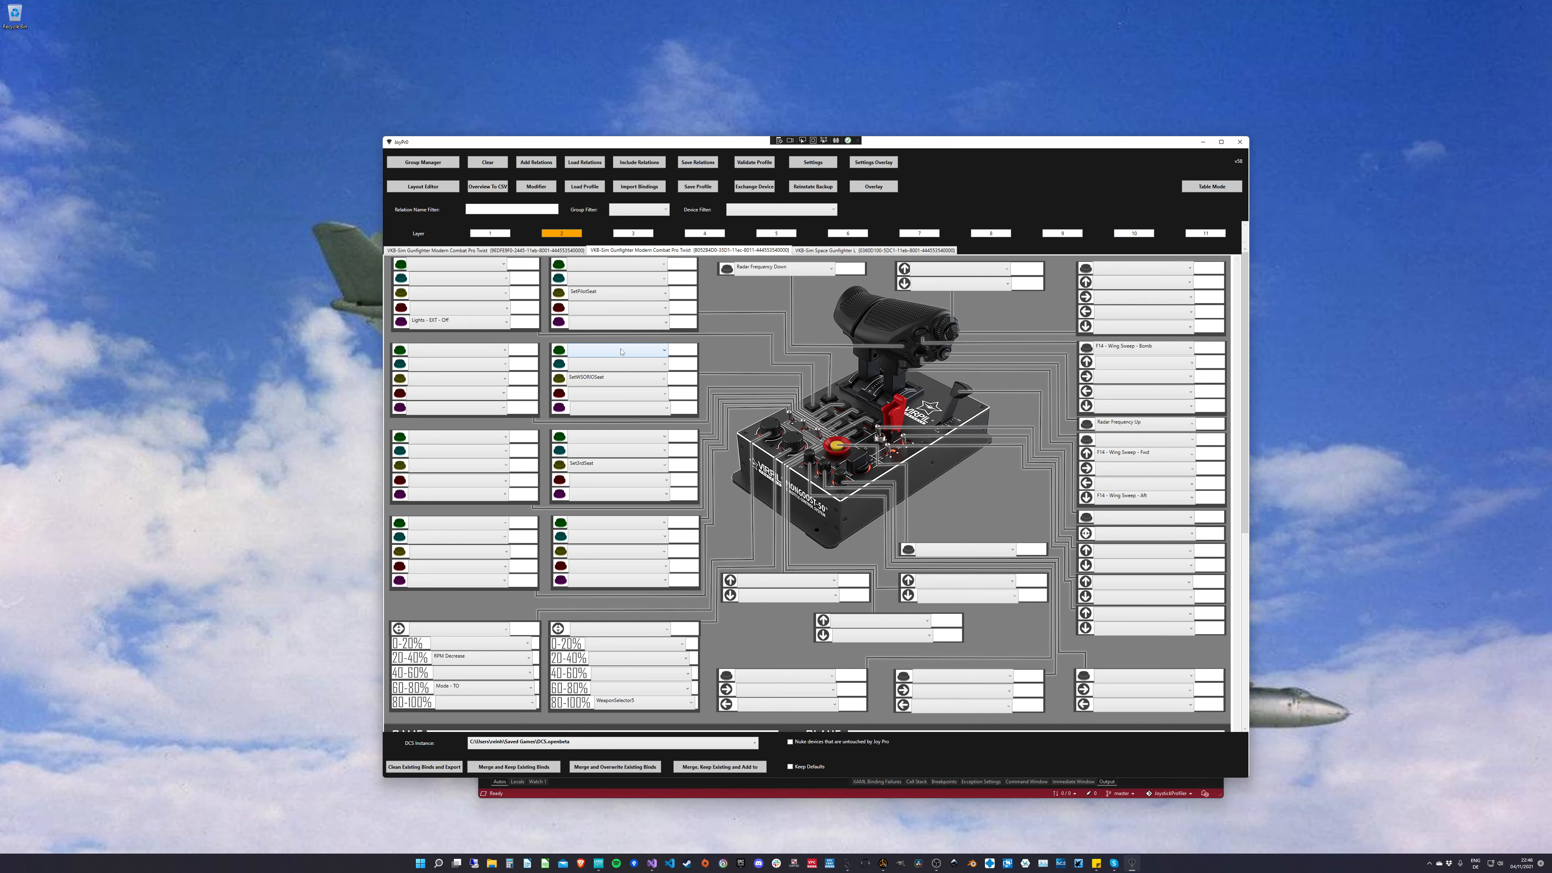
click(622, 350)
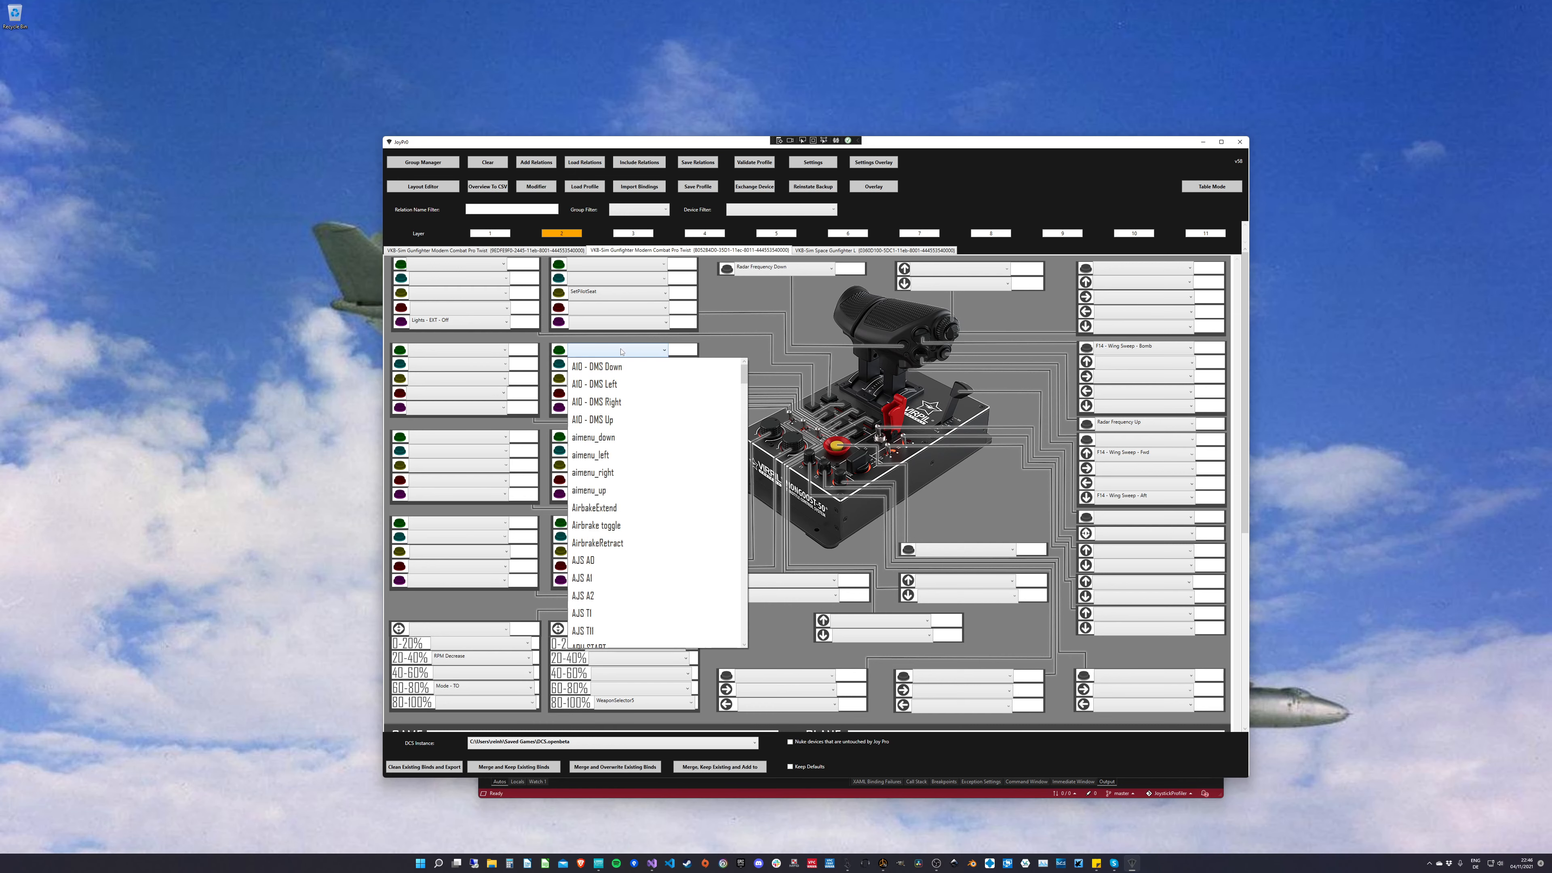
click(641, 352)
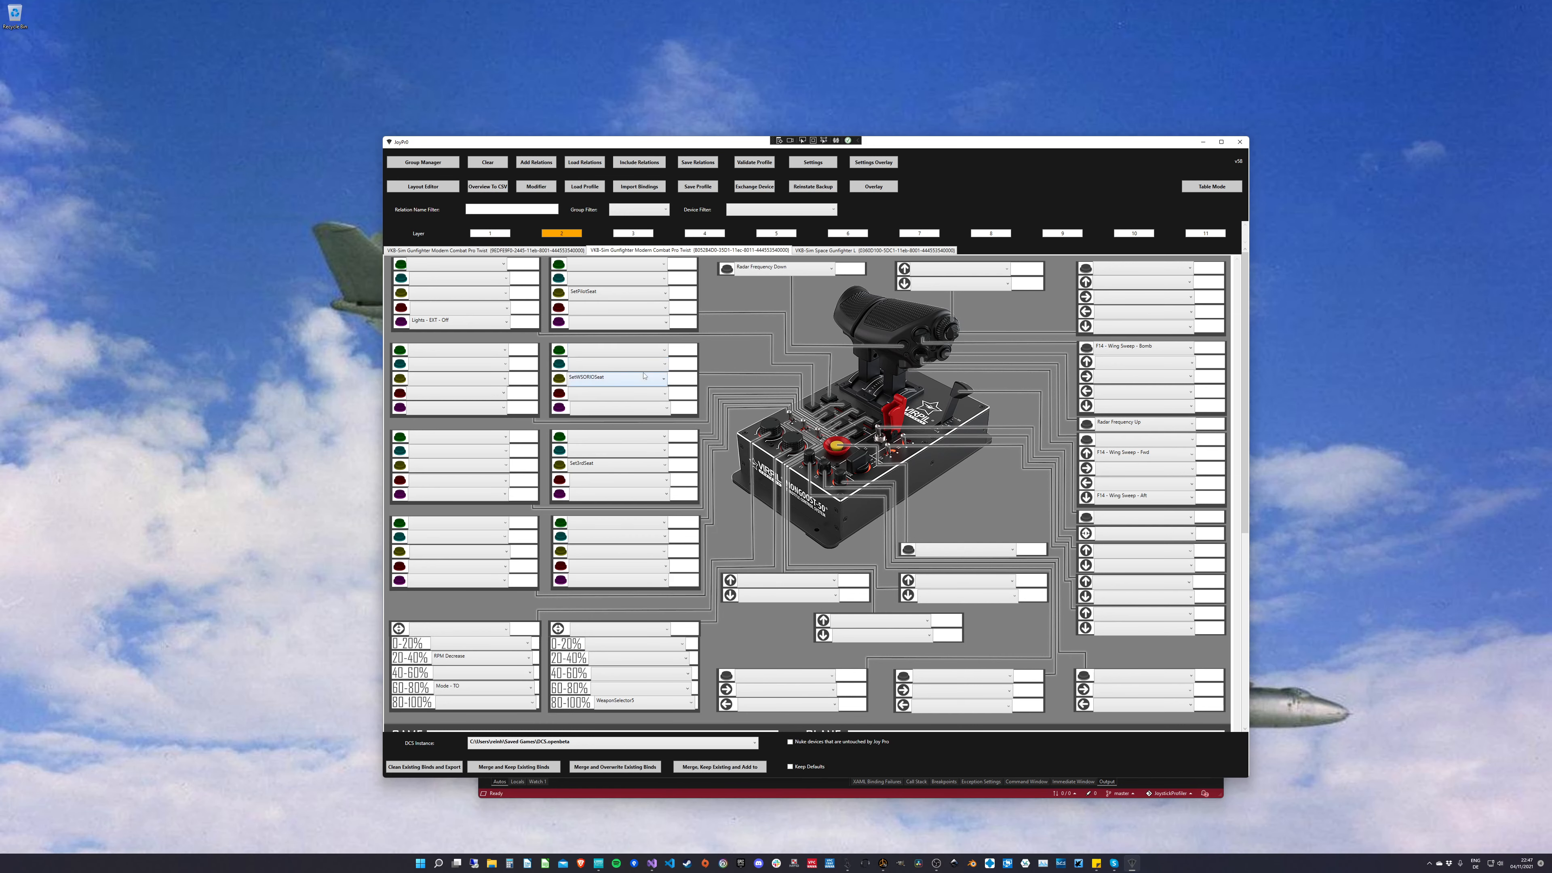
Step: Examine the options offered for the SetWSORIOSeat relation, close them, and return to the throttle layout
right_click(602, 379)
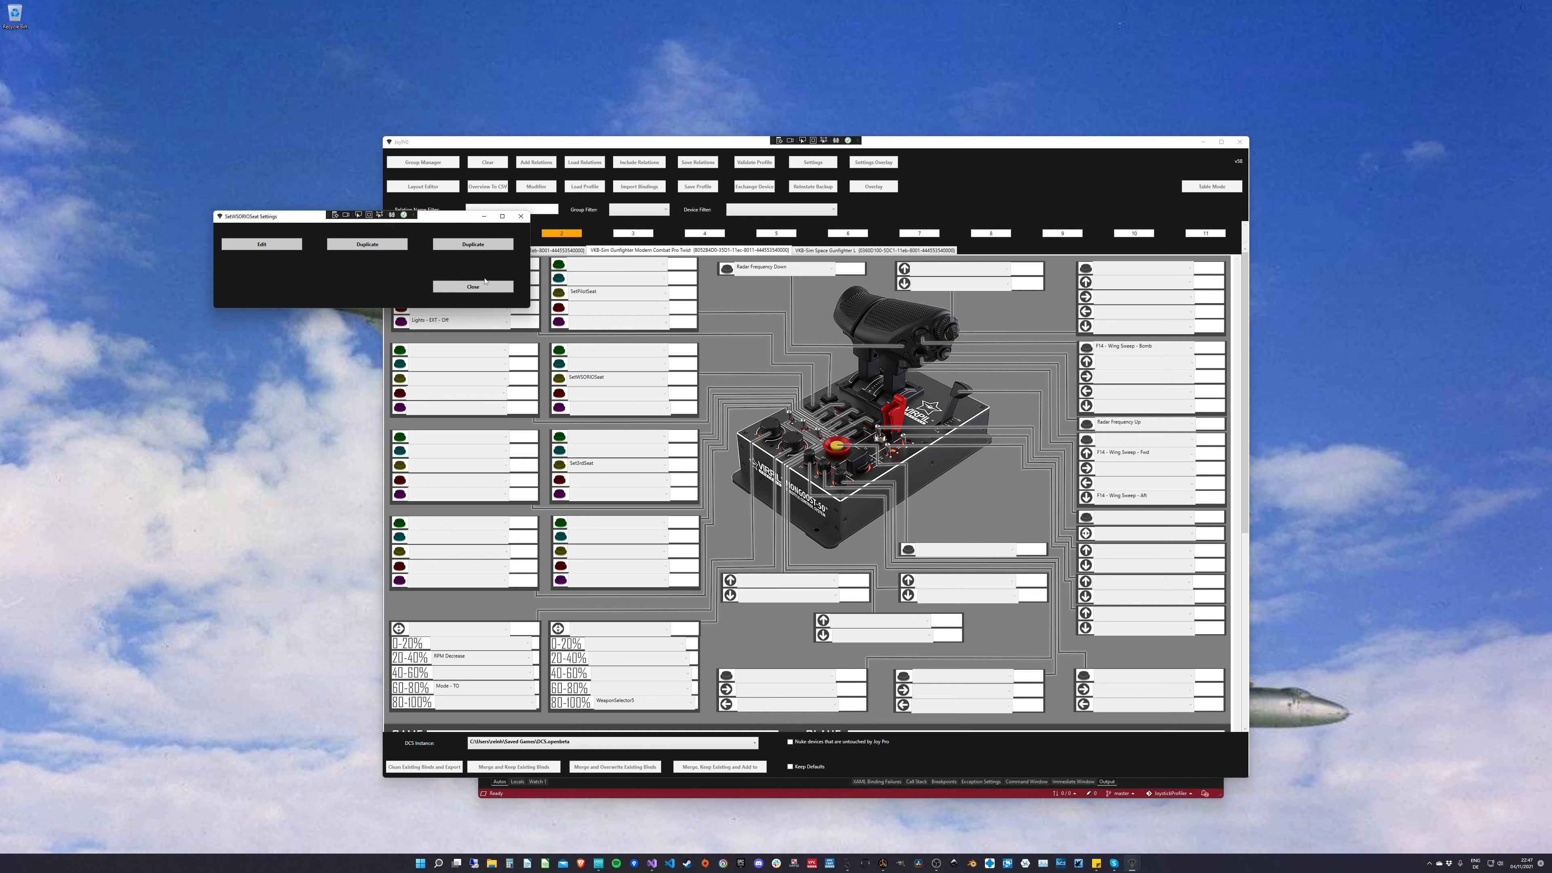
click(520, 217)
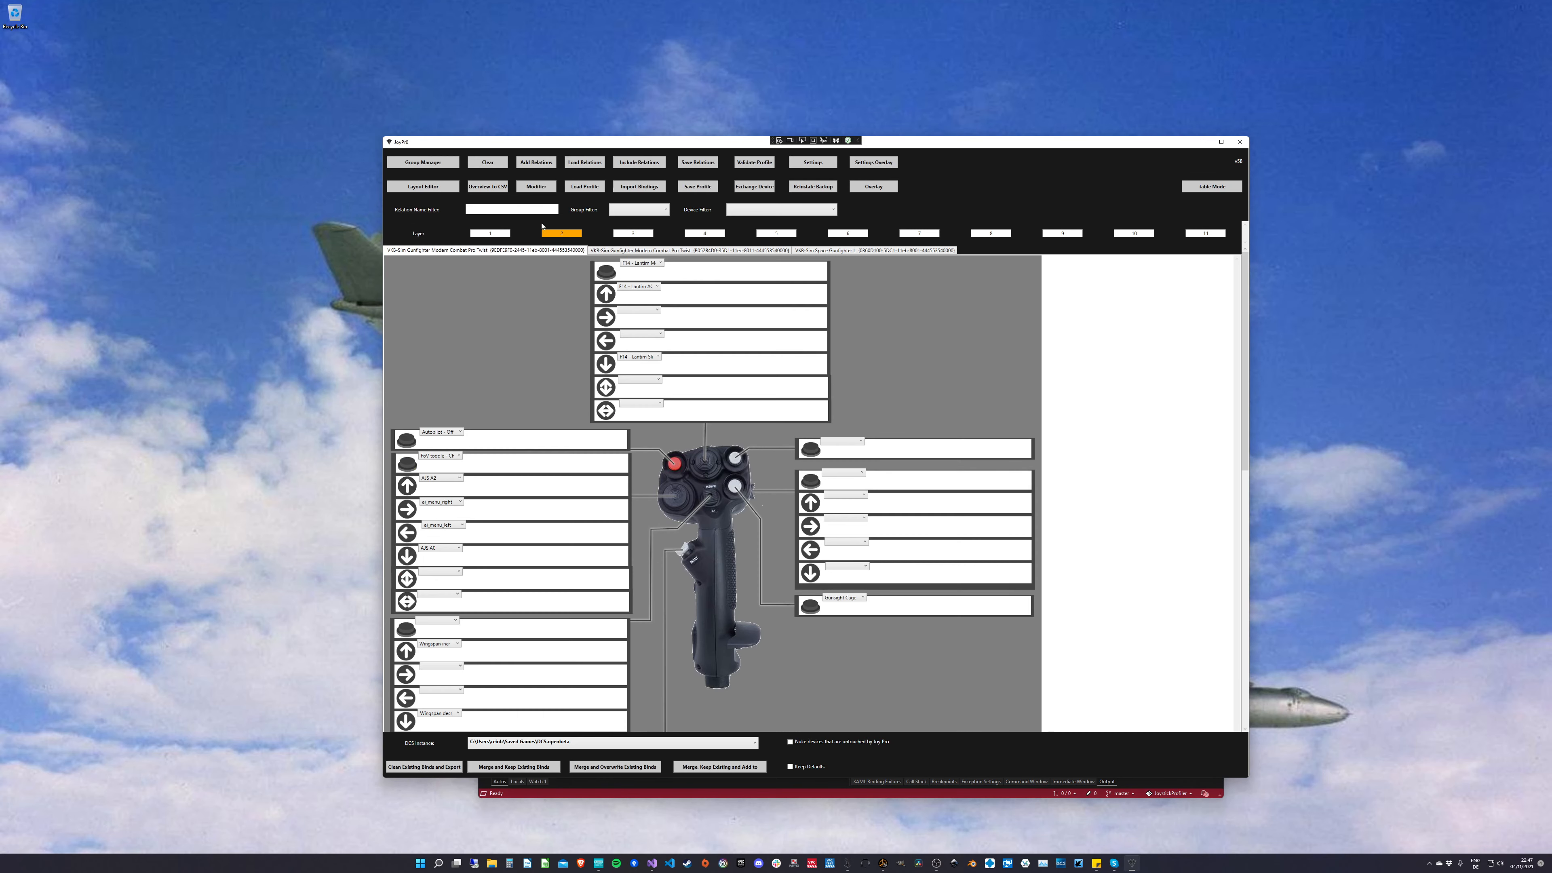
click(649, 252)
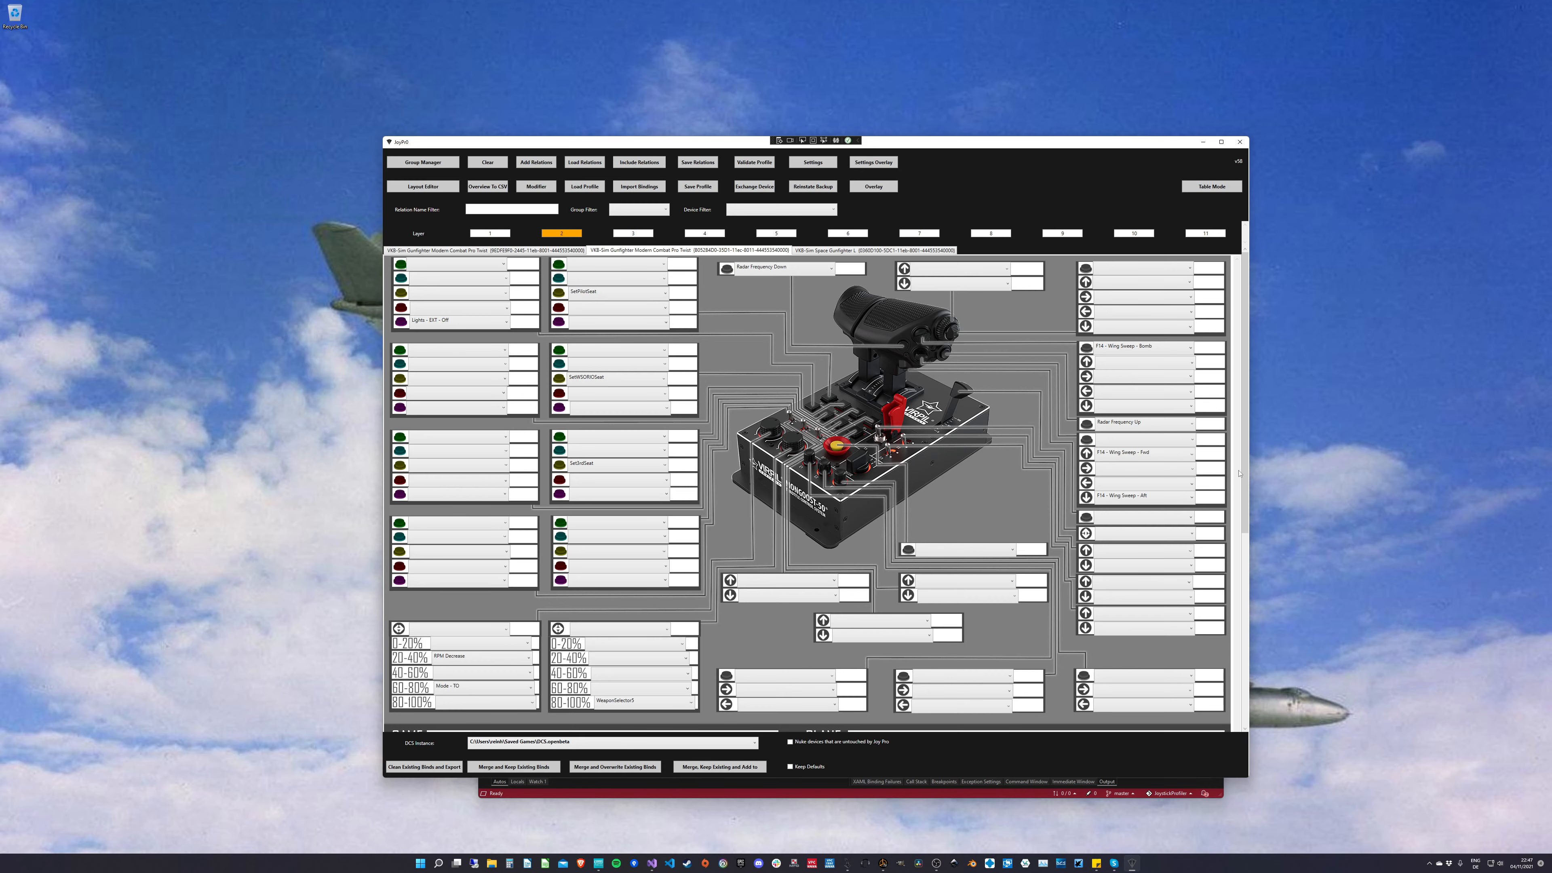
Step: Open the axis settings of the ThrottleLeft relation below the throttle grip image
scroll(992, 676, down, 5)
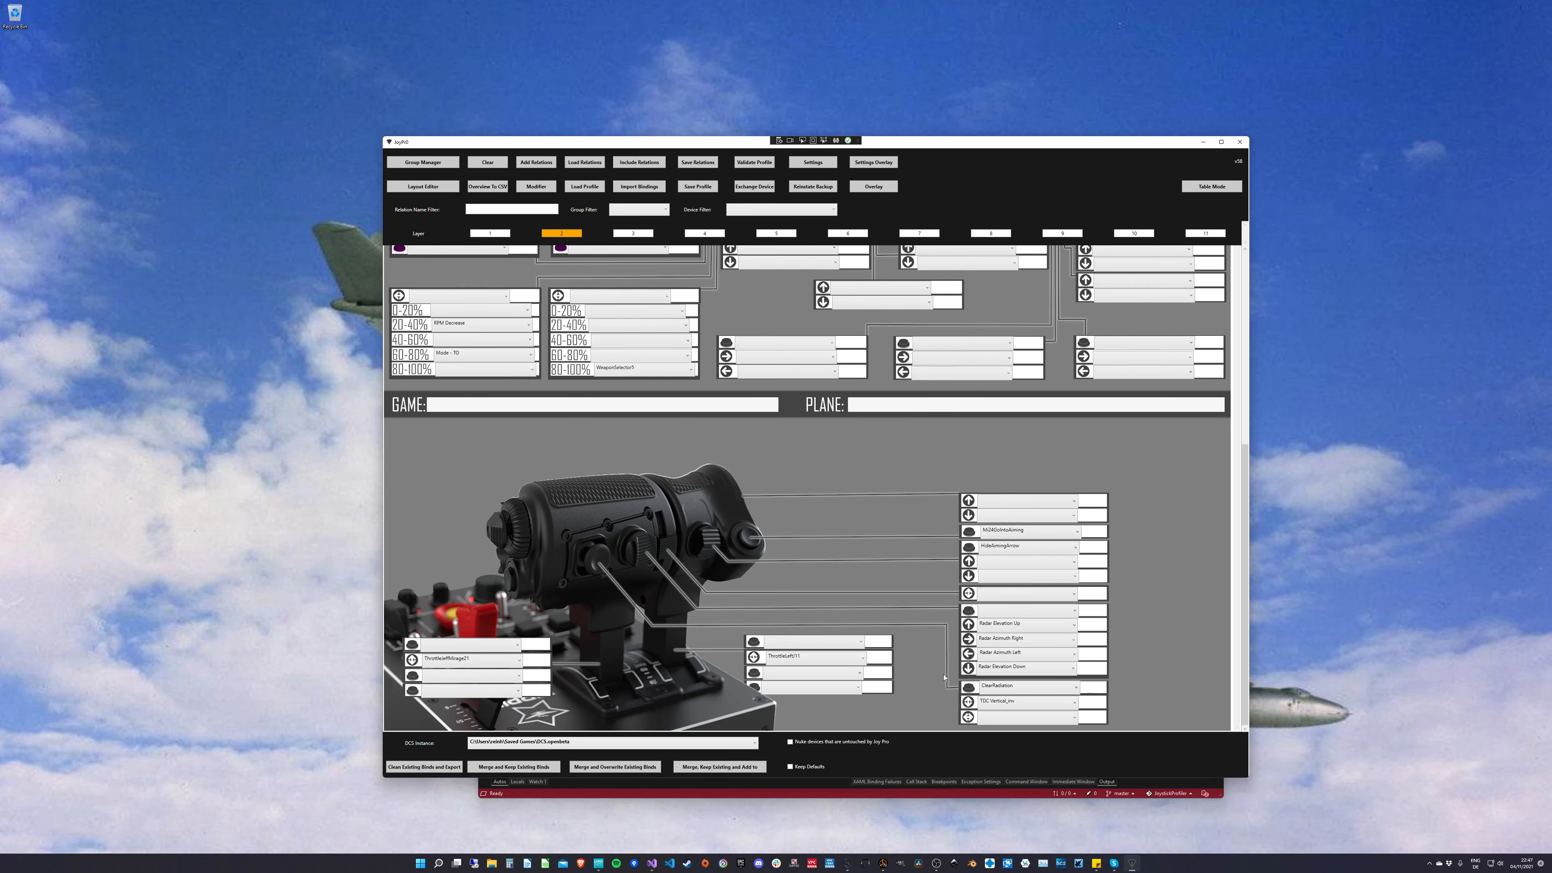
right_click(792, 660)
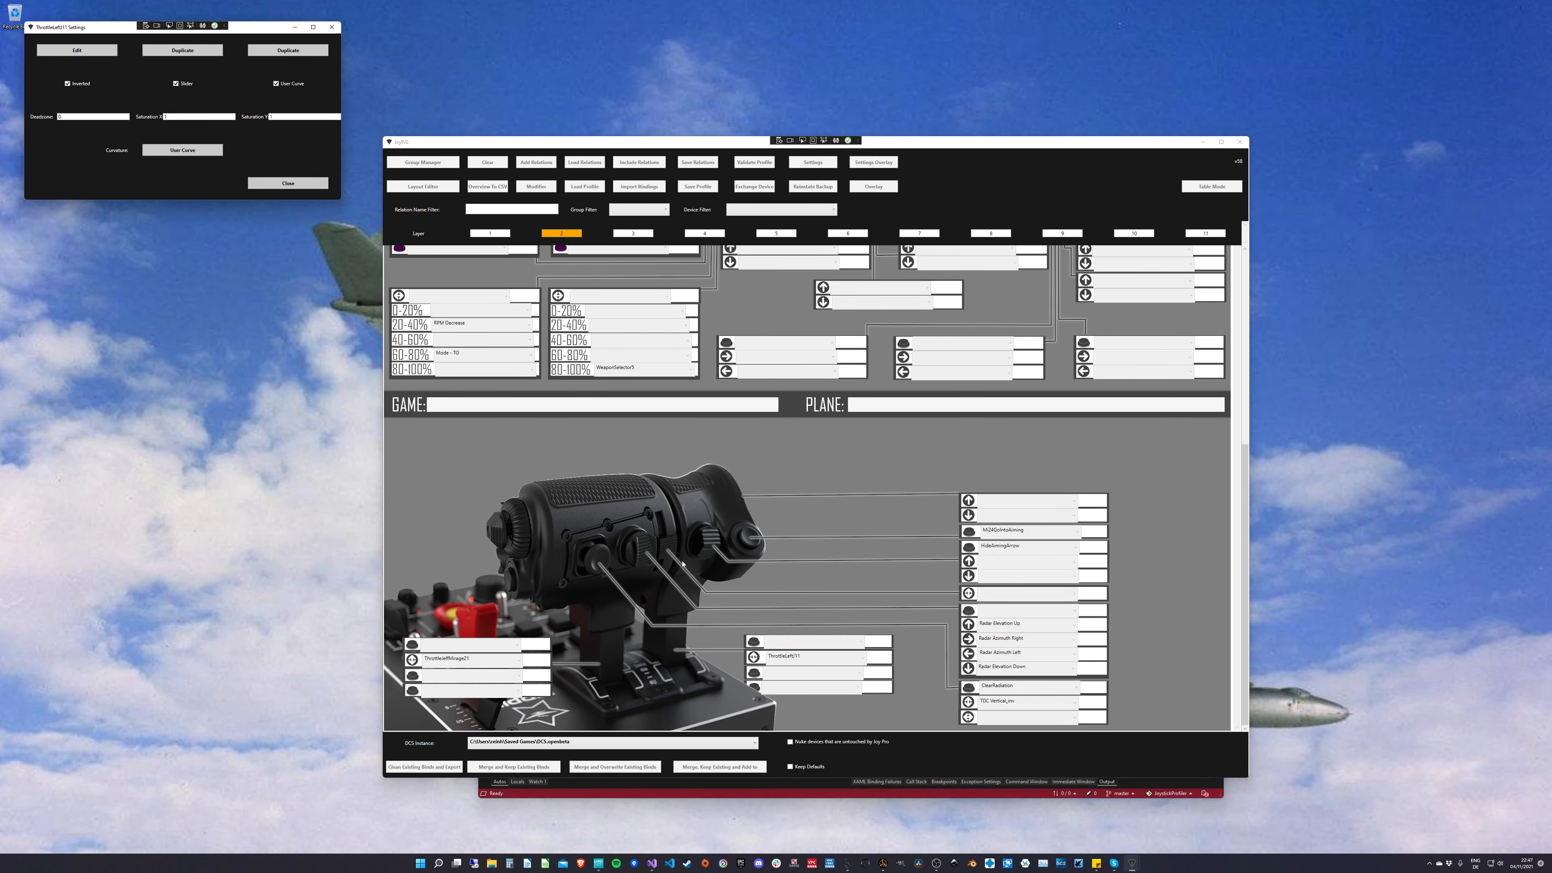